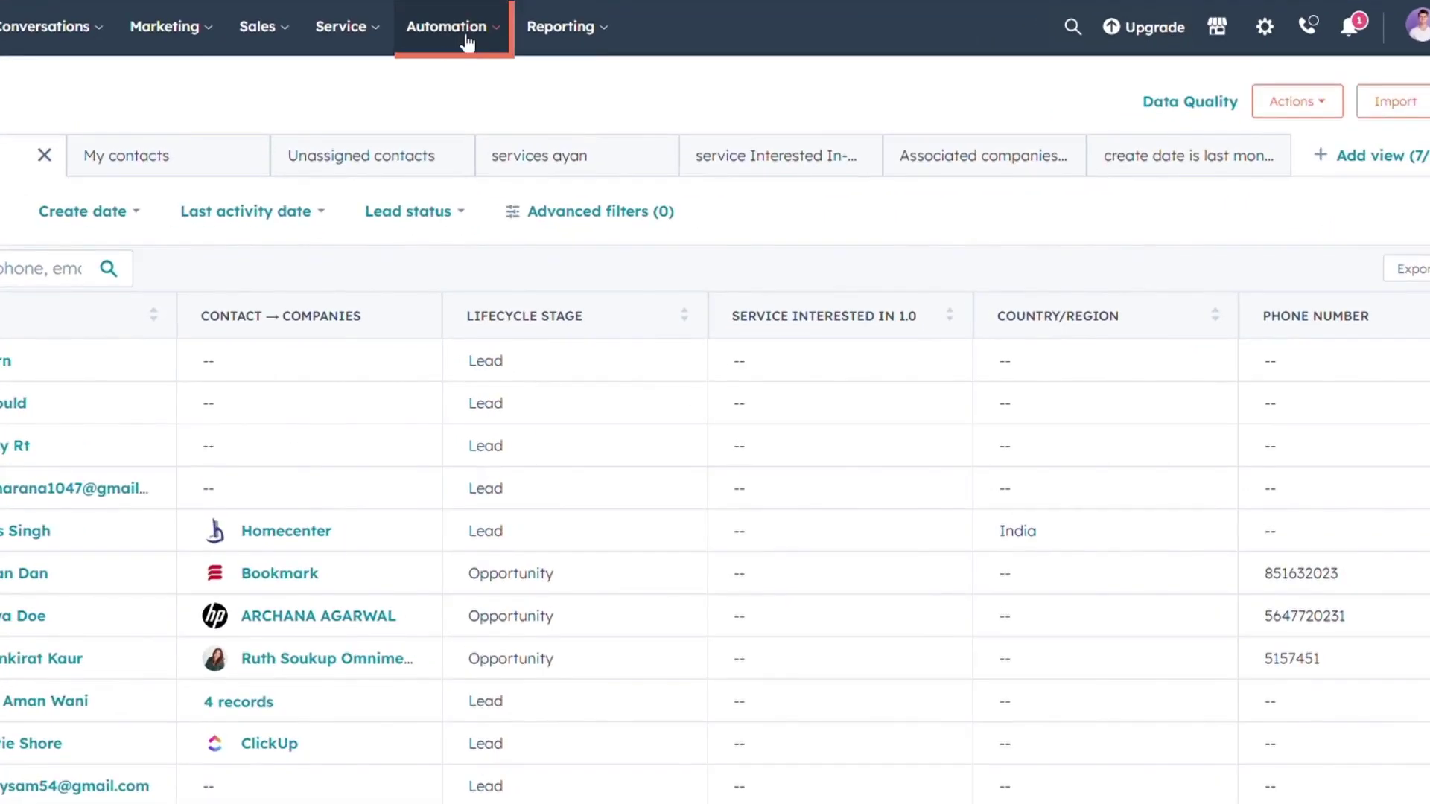
{"action": "left_click", "coordinate": [575, 195]}
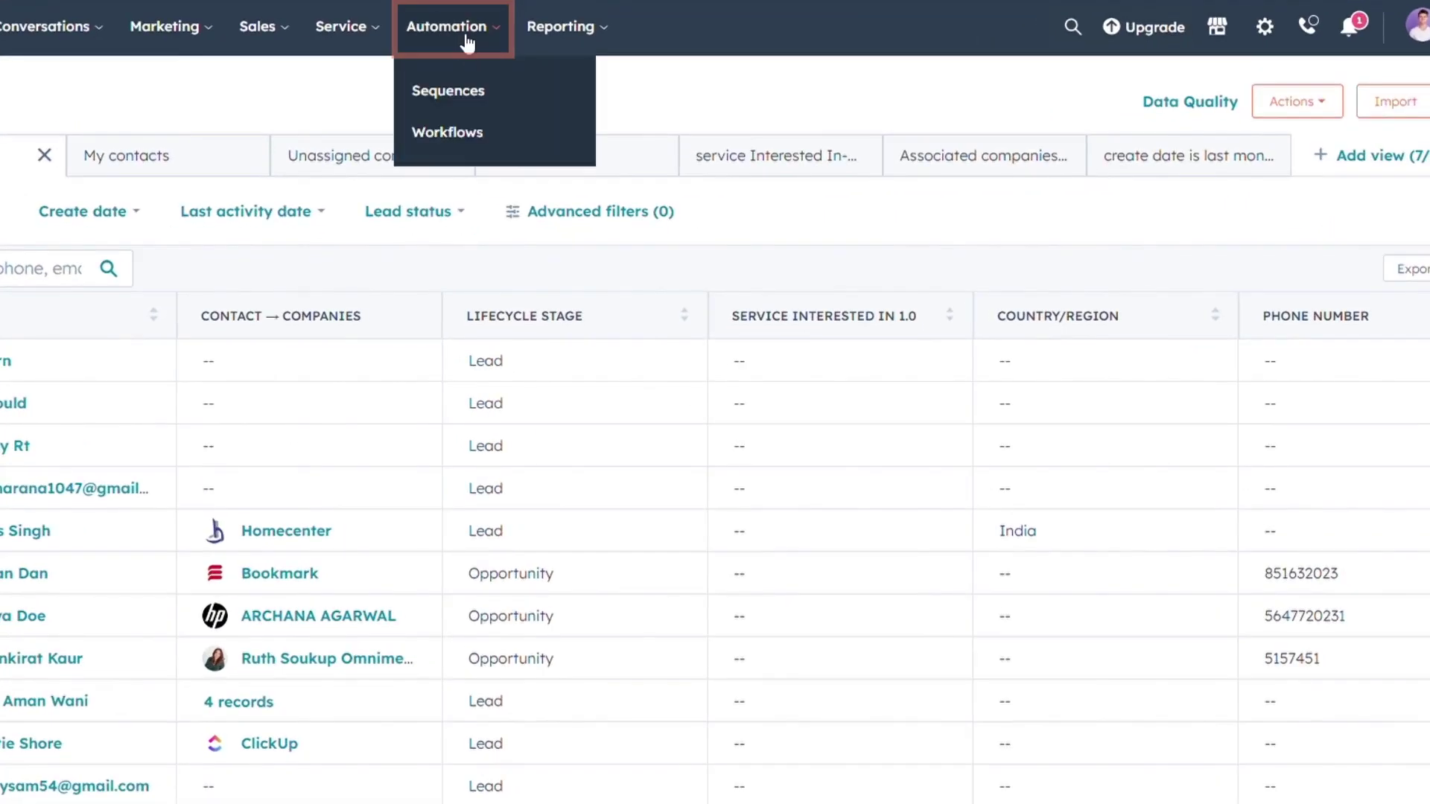
{"action": "left_click", "coordinate": [467, 99]}
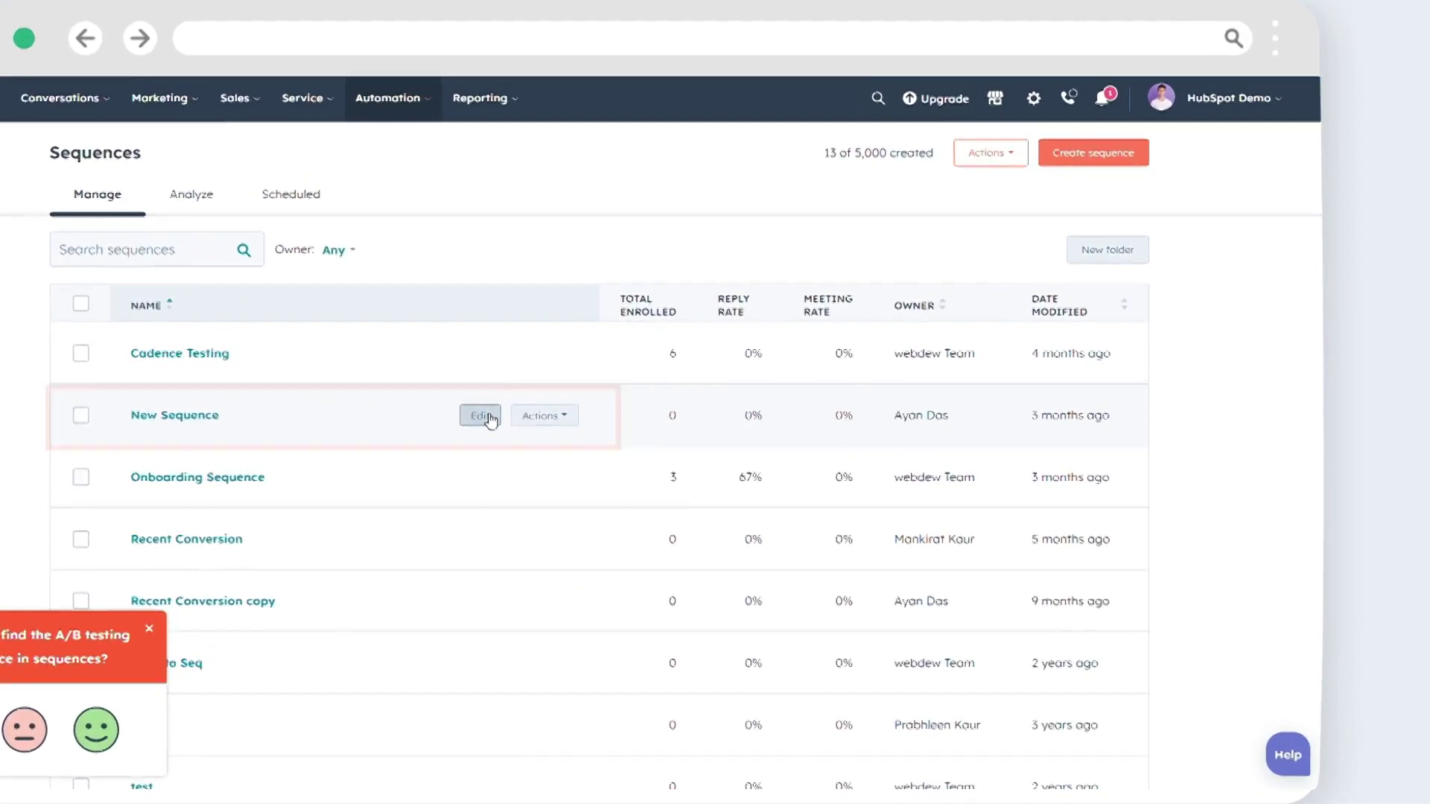
{"action": "left_click", "coordinate": [662, 427]}
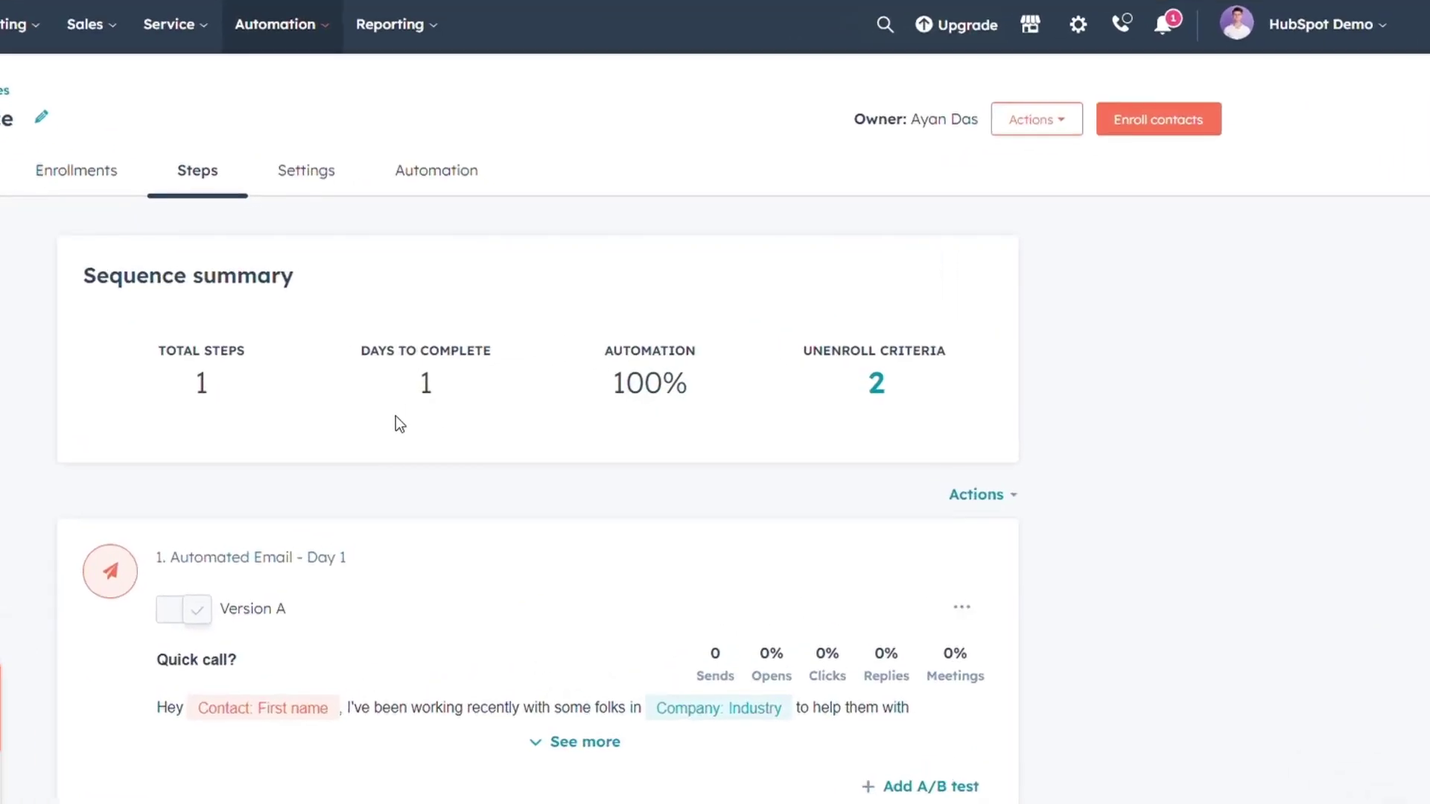
{"action": "left_click", "coordinate": [1142, 134]}
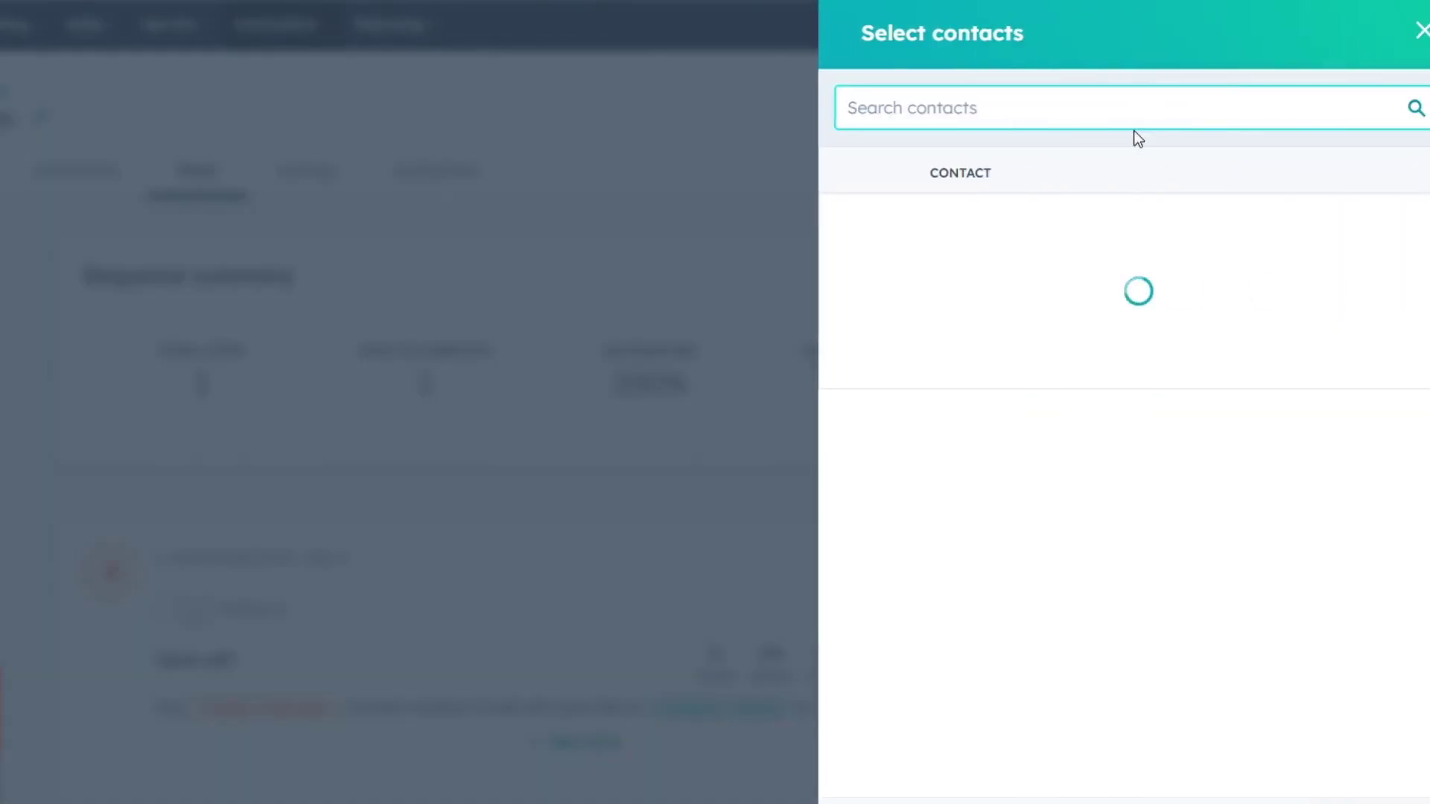
{"action": "left_click", "coordinate": [1037, 245]}
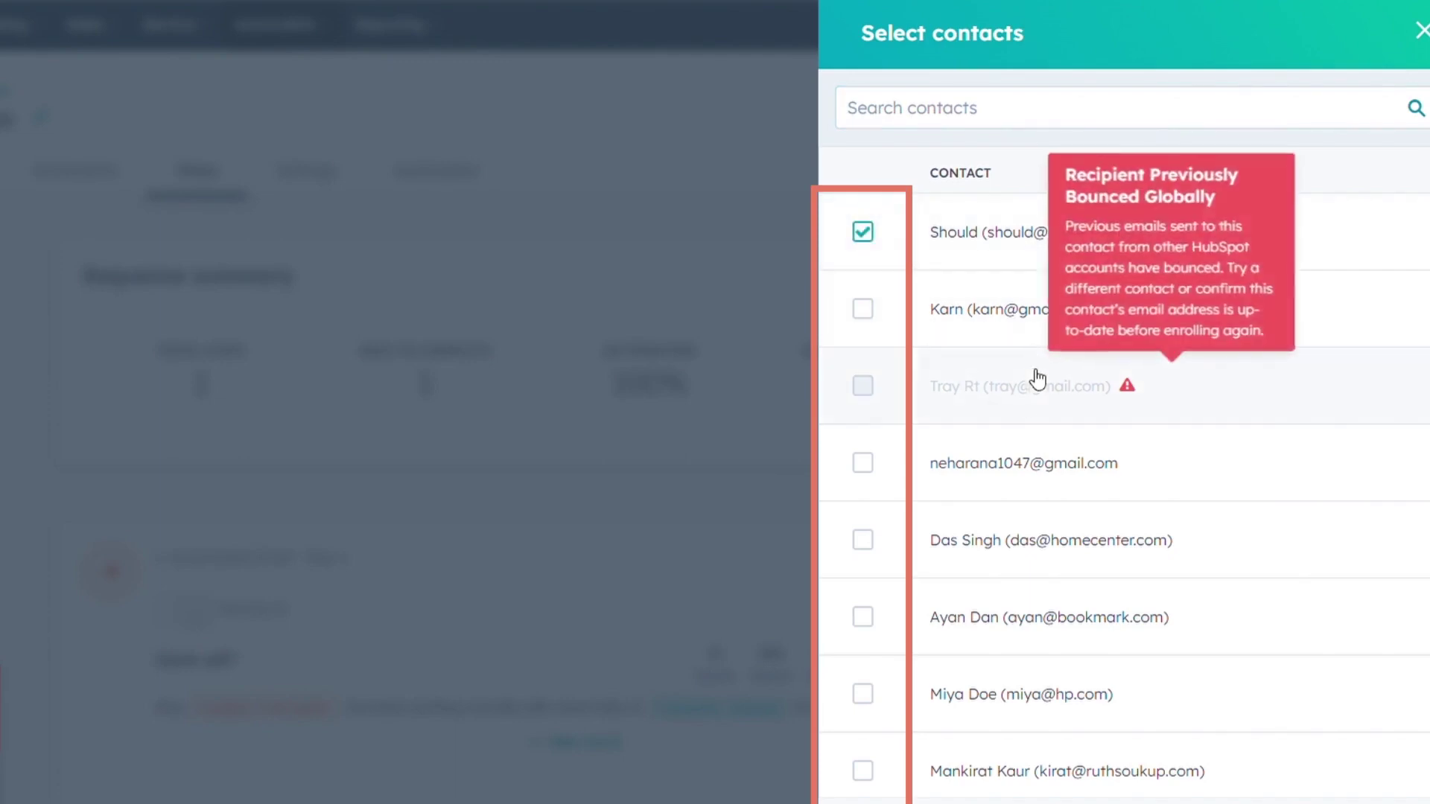
{"action": "left_click", "coordinate": [1017, 463]}
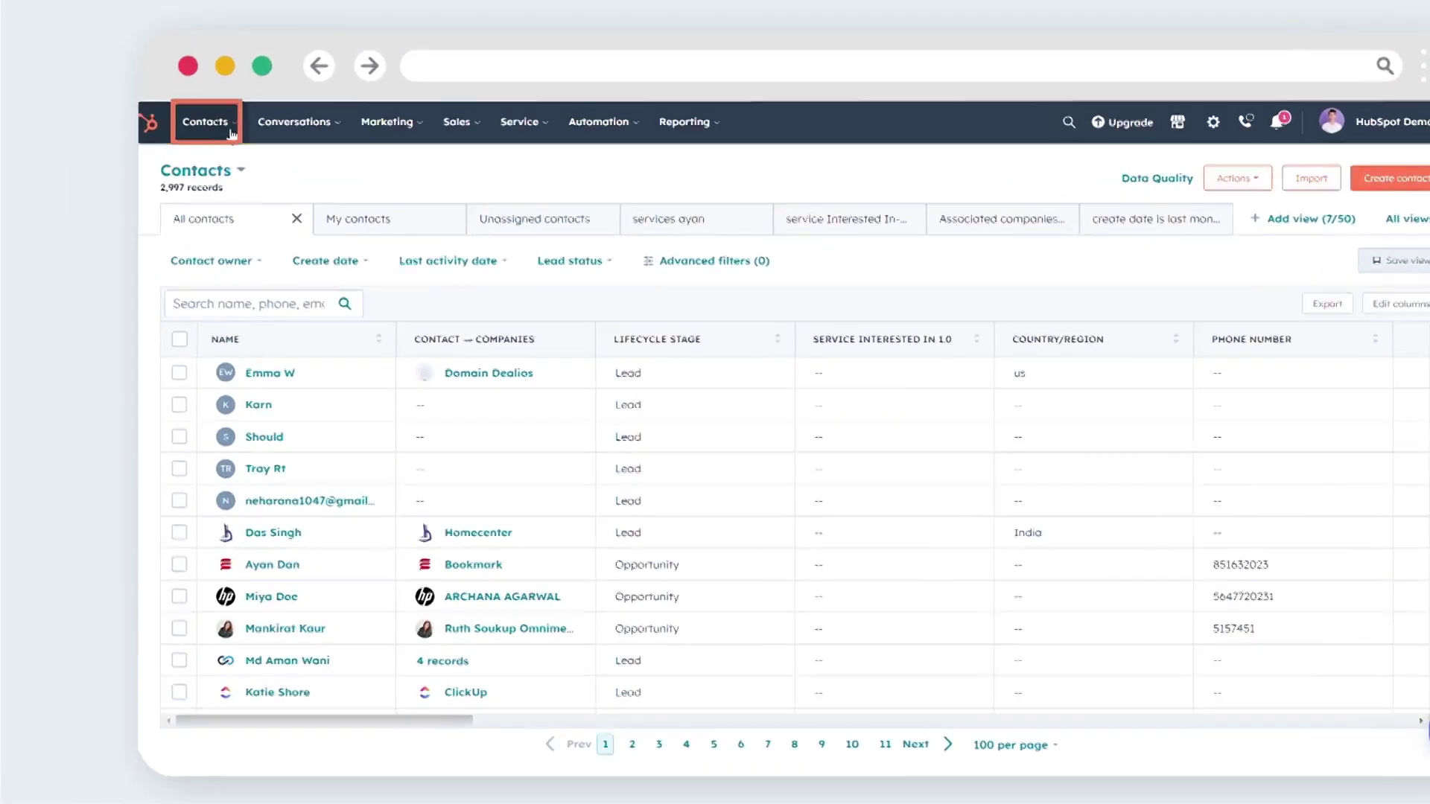
{"action": "left_click", "coordinate": [264, 189]}
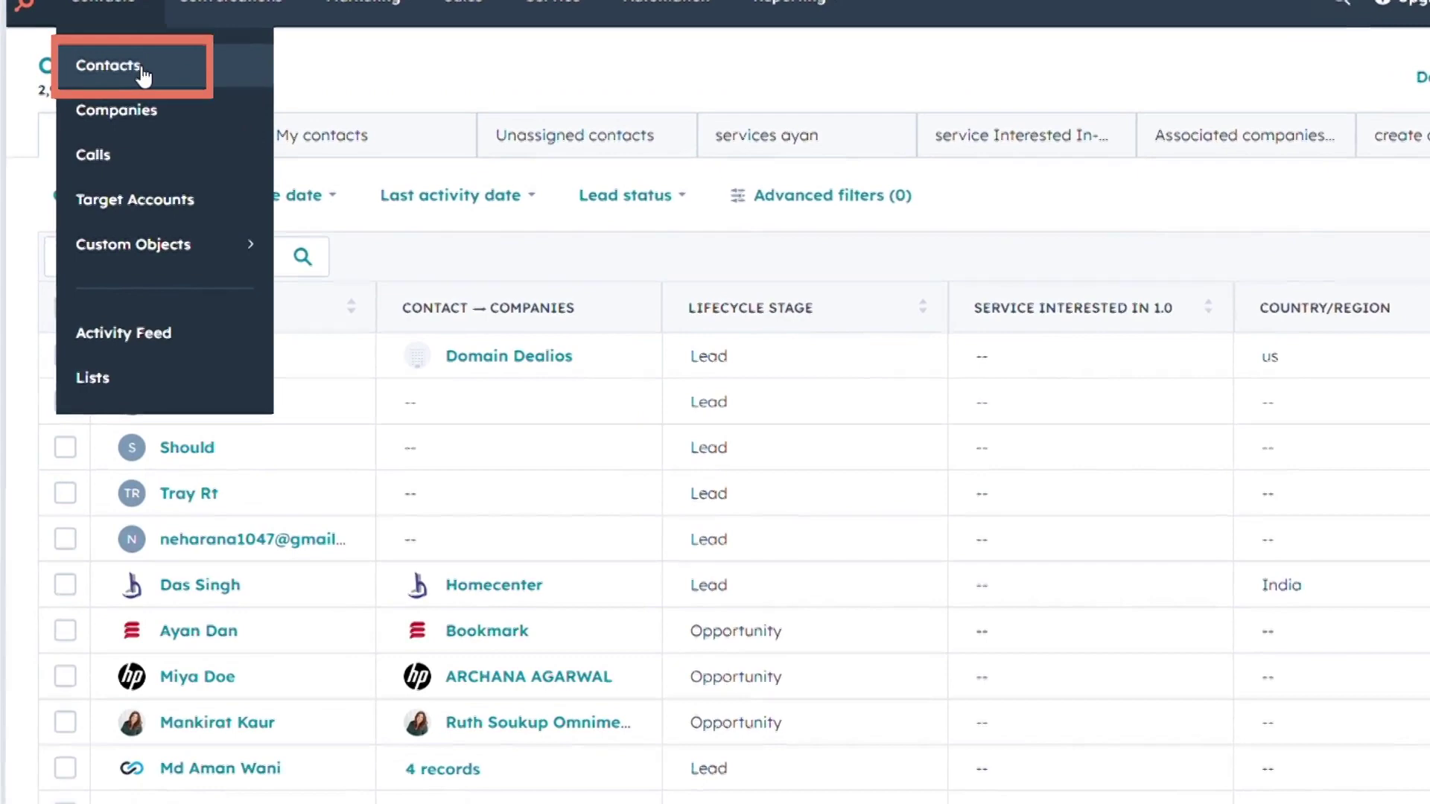
{"action": "left_click", "coordinate": [140, 53]}
{"action": "left_click", "coordinate": [176, 242]}
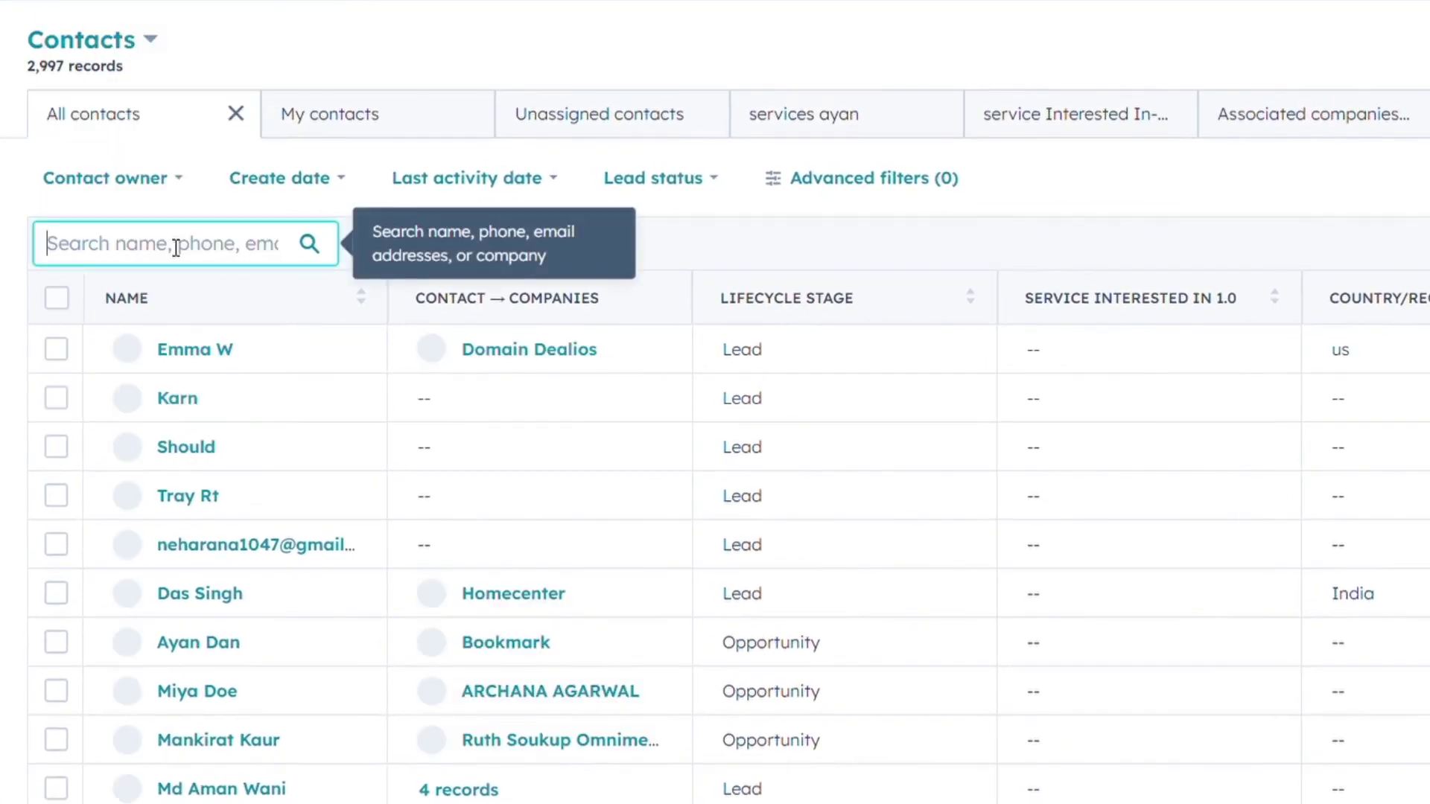
{"action": "type", "text": "Emma W"}
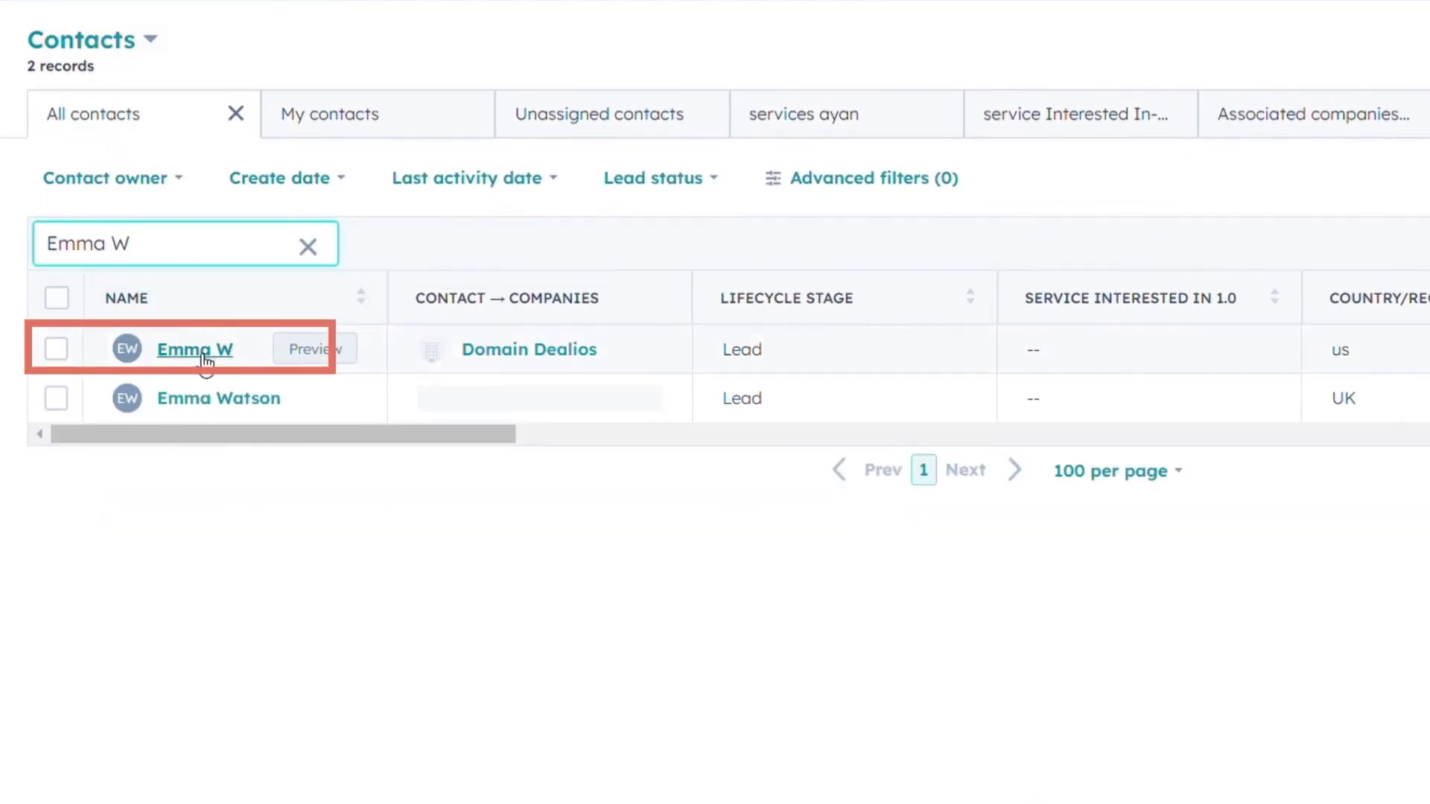
{"action": "left_click", "coordinate": [204, 358]}
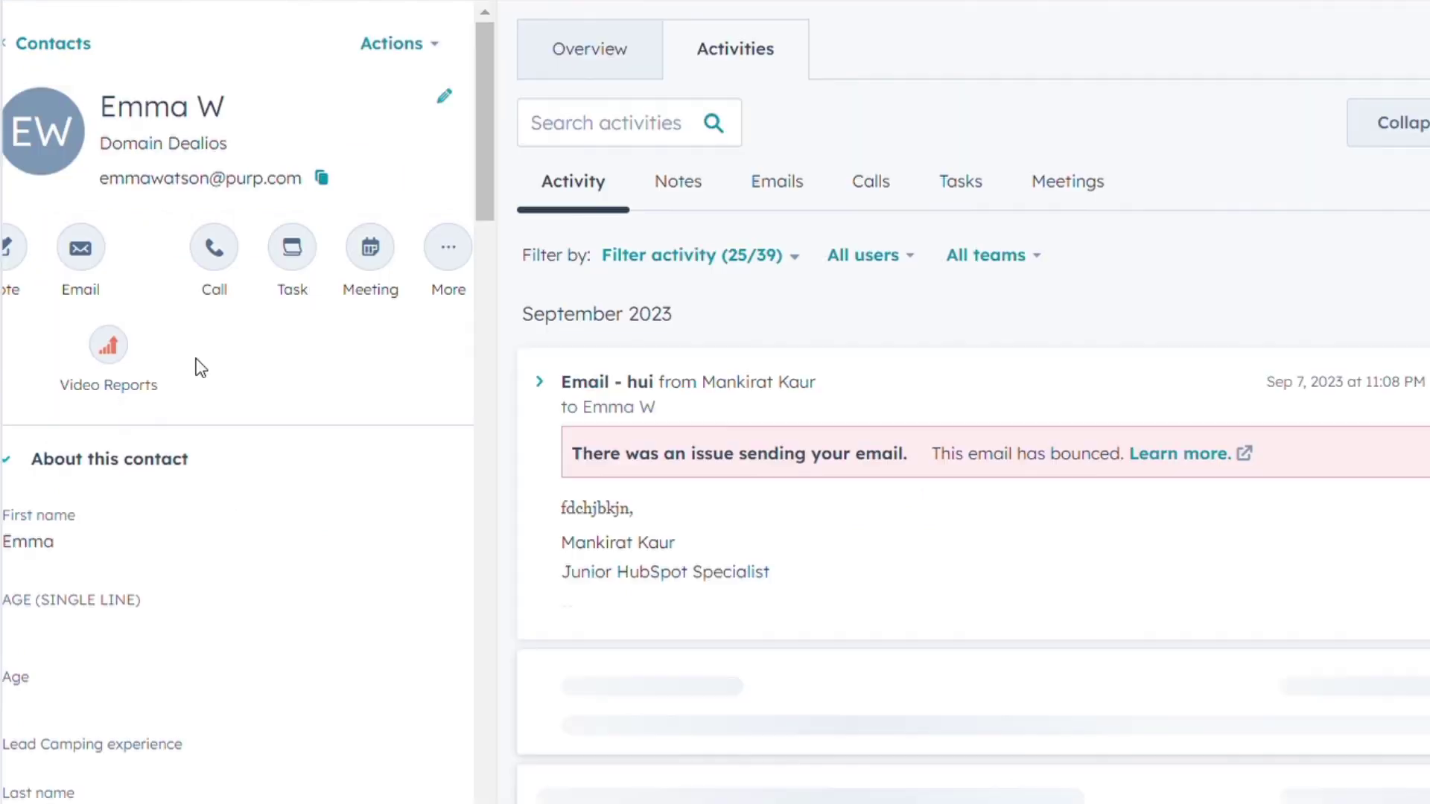
{"action": "left_click", "coordinate": [79, 267]}
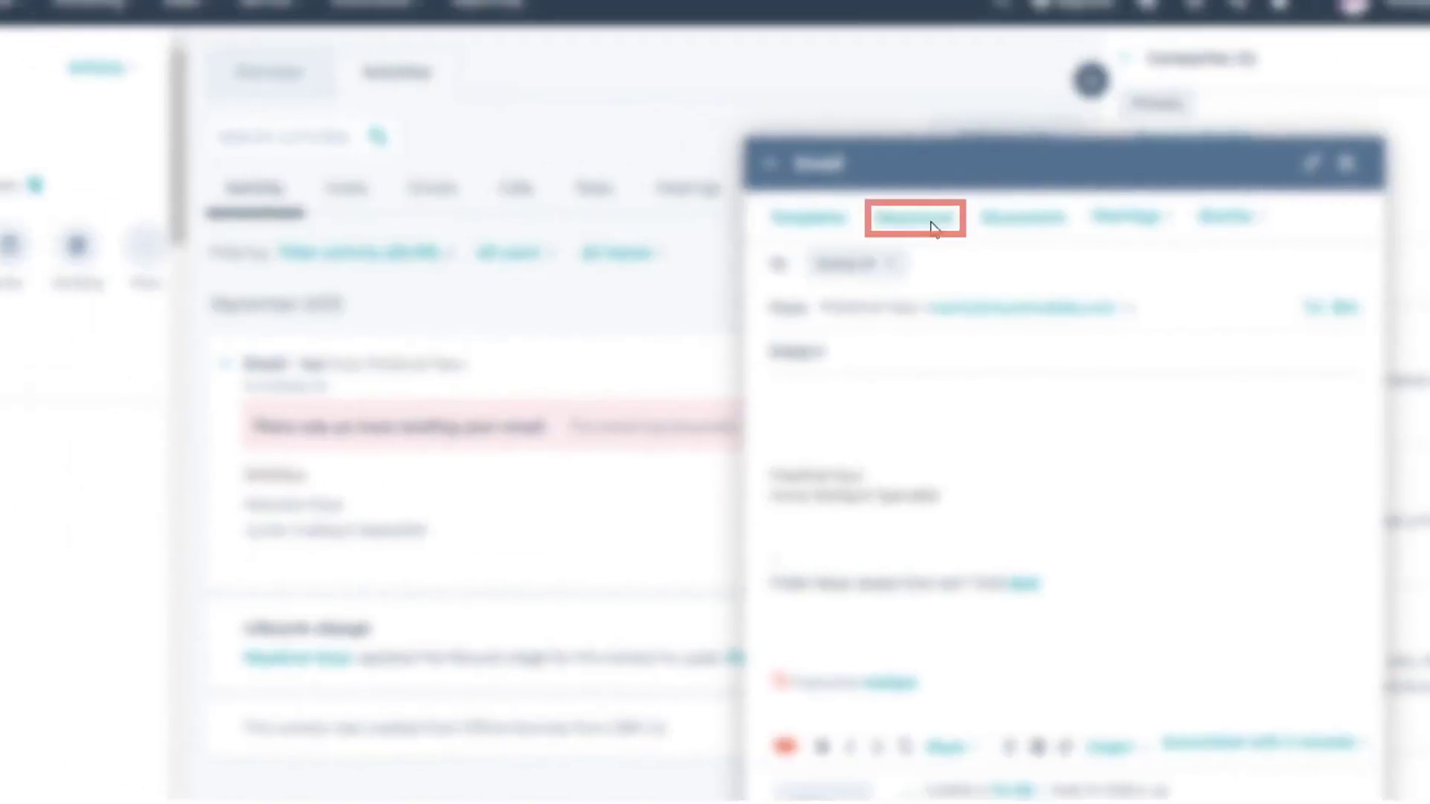
{"action": "left_click", "coordinate": [832, 184]}
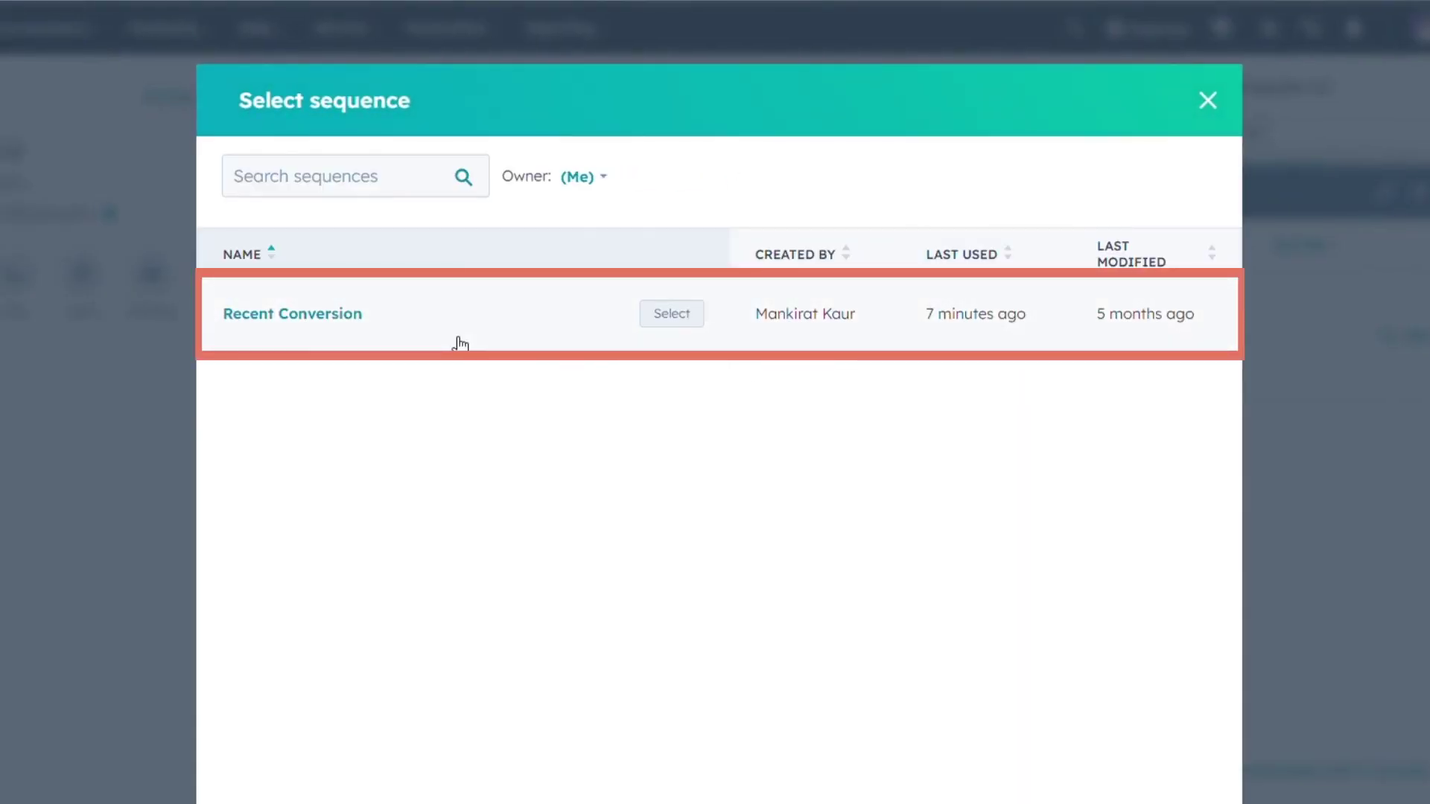
- Choose Recent Conversion on New Delhi time, then view and cancel its enrollment settings
{"action": "left_click", "coordinate": [672, 315]}
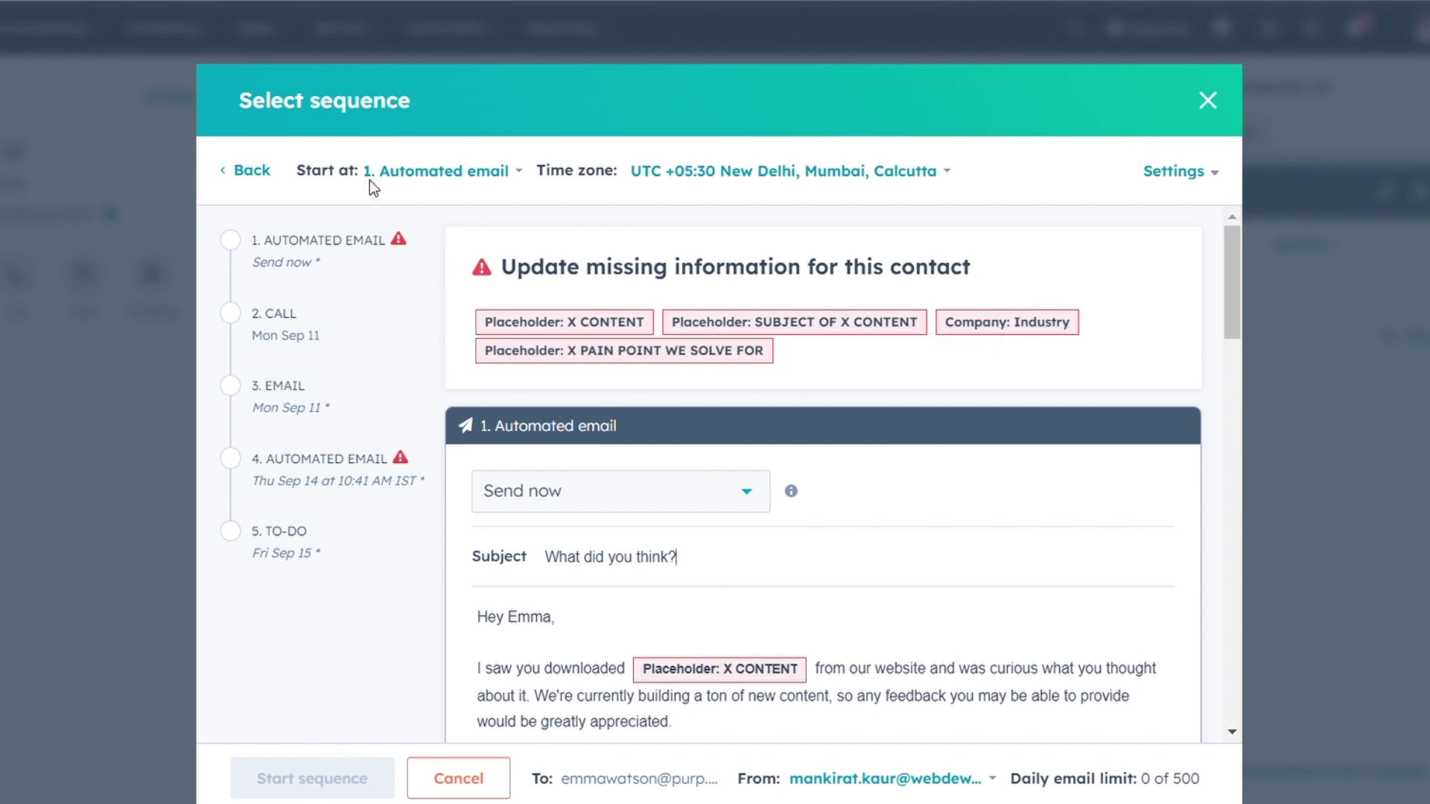
{"action": "left_click", "coordinate": [443, 173]}
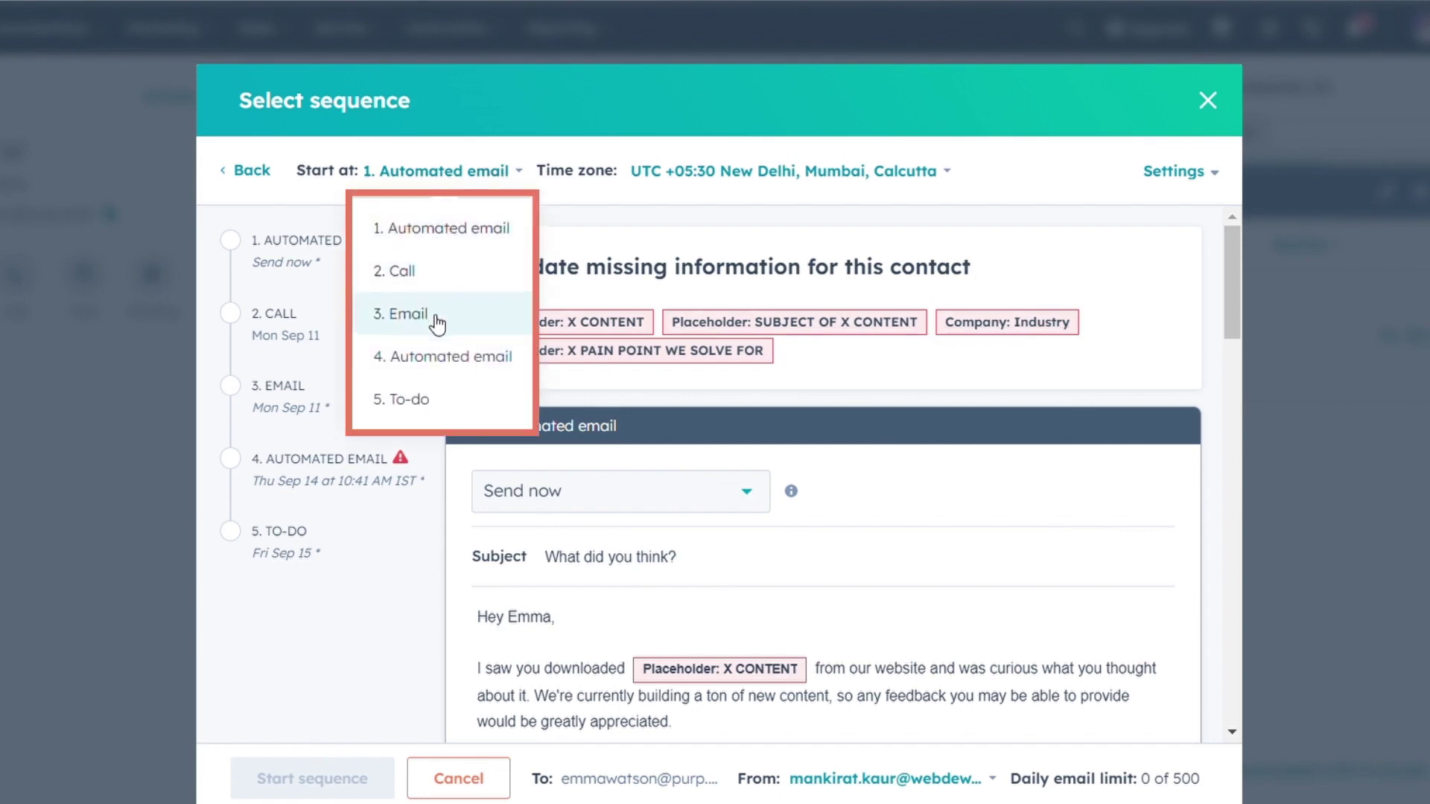
{"action": "left_click", "coordinate": [741, 176]}
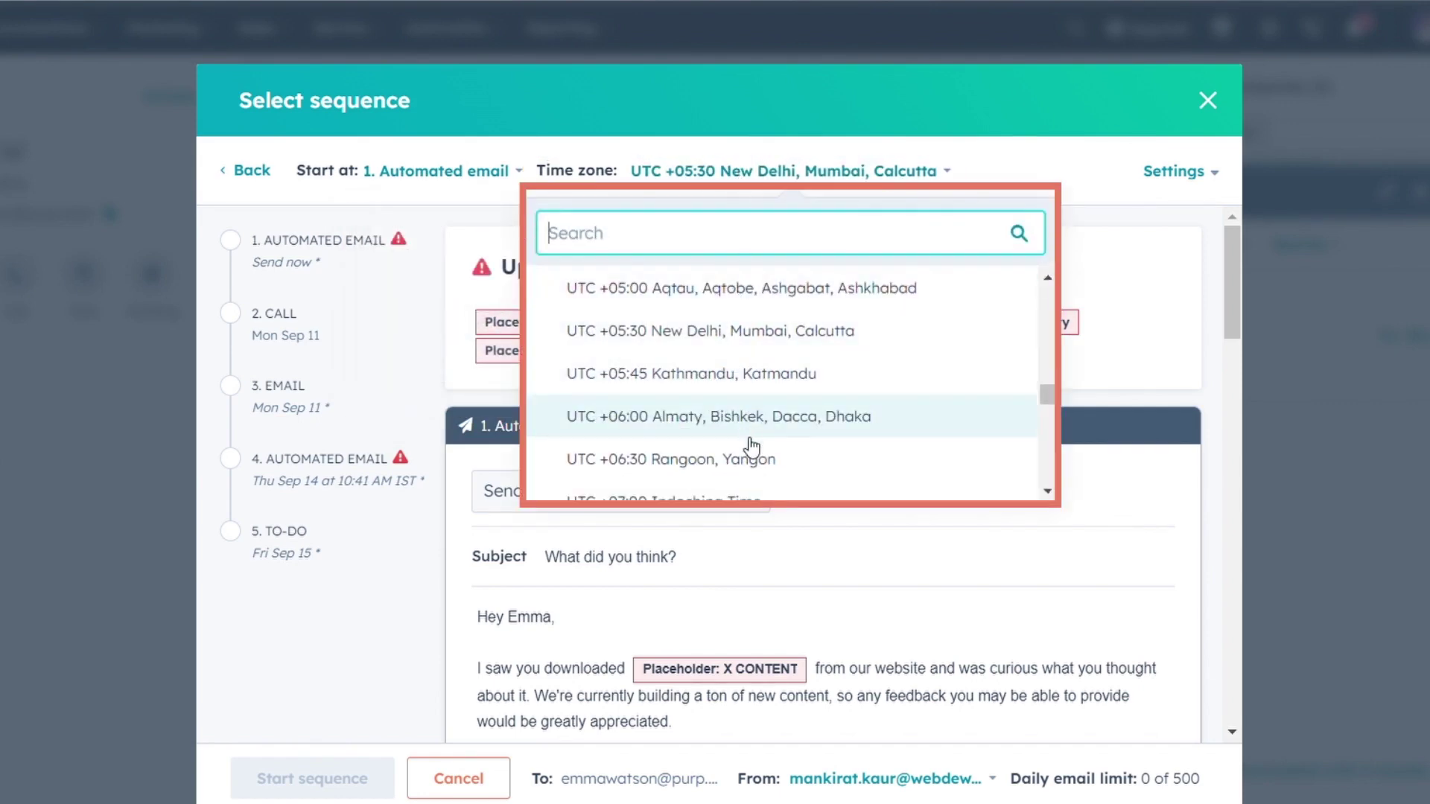
{"action": "left_click", "coordinate": [769, 330]}
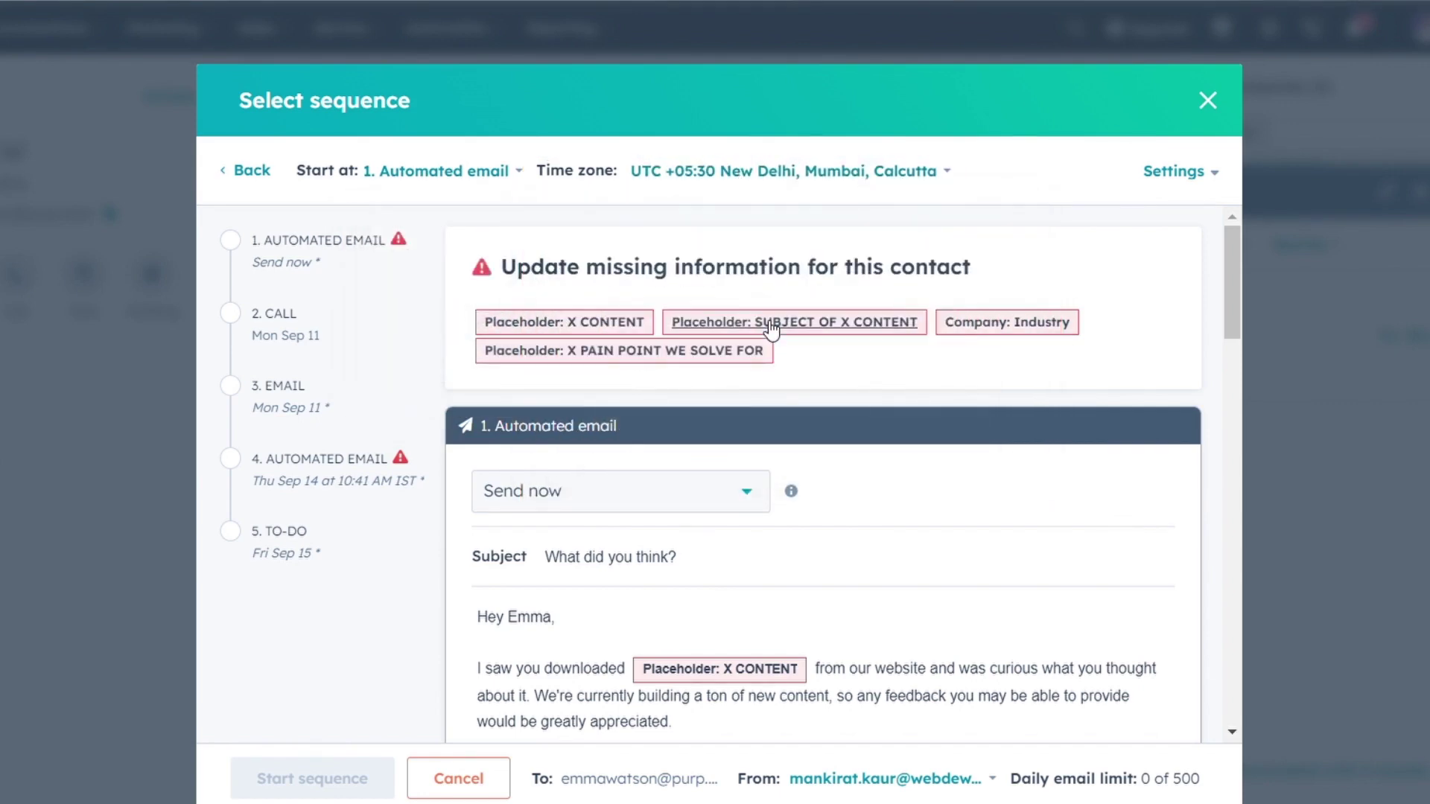
{"action": "left_click", "coordinate": [1184, 173]}
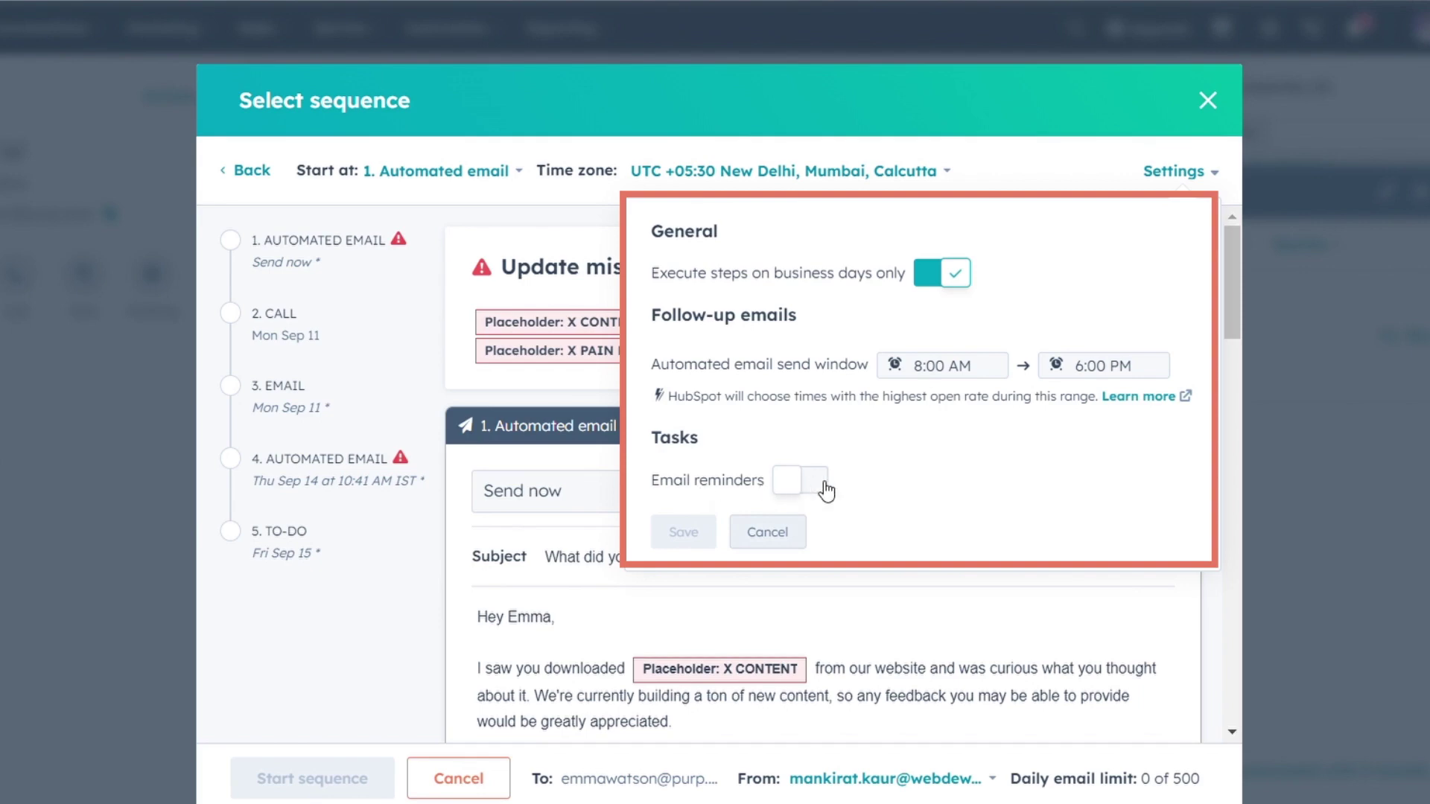
{"action": "left_click", "coordinate": [1102, 173]}
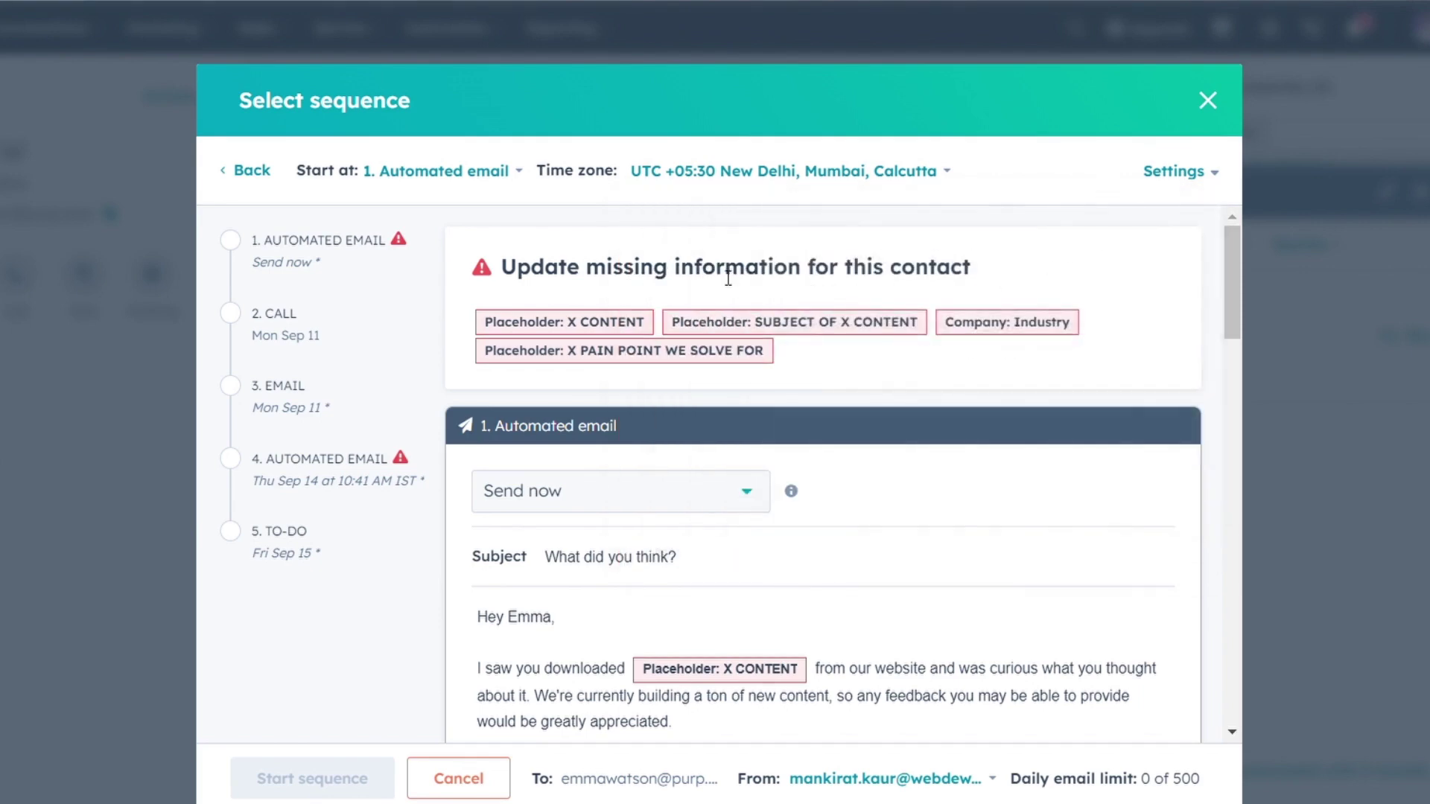
- Schedule the first automated email to send later at 11:13 PM on 09/07/2023
{"action": "left_click", "coordinate": [615, 490]}
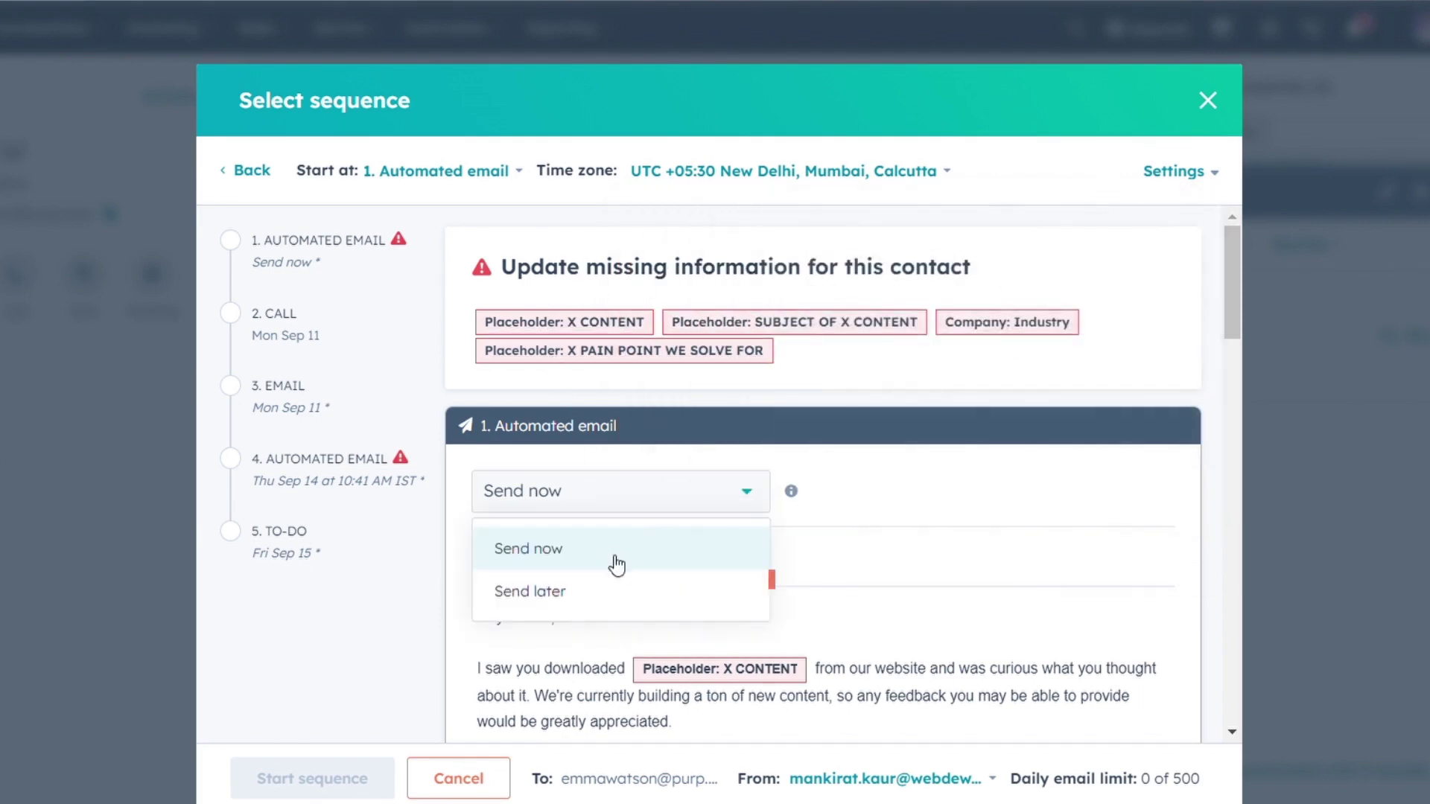
{"action": "left_click", "coordinate": [616, 607]}
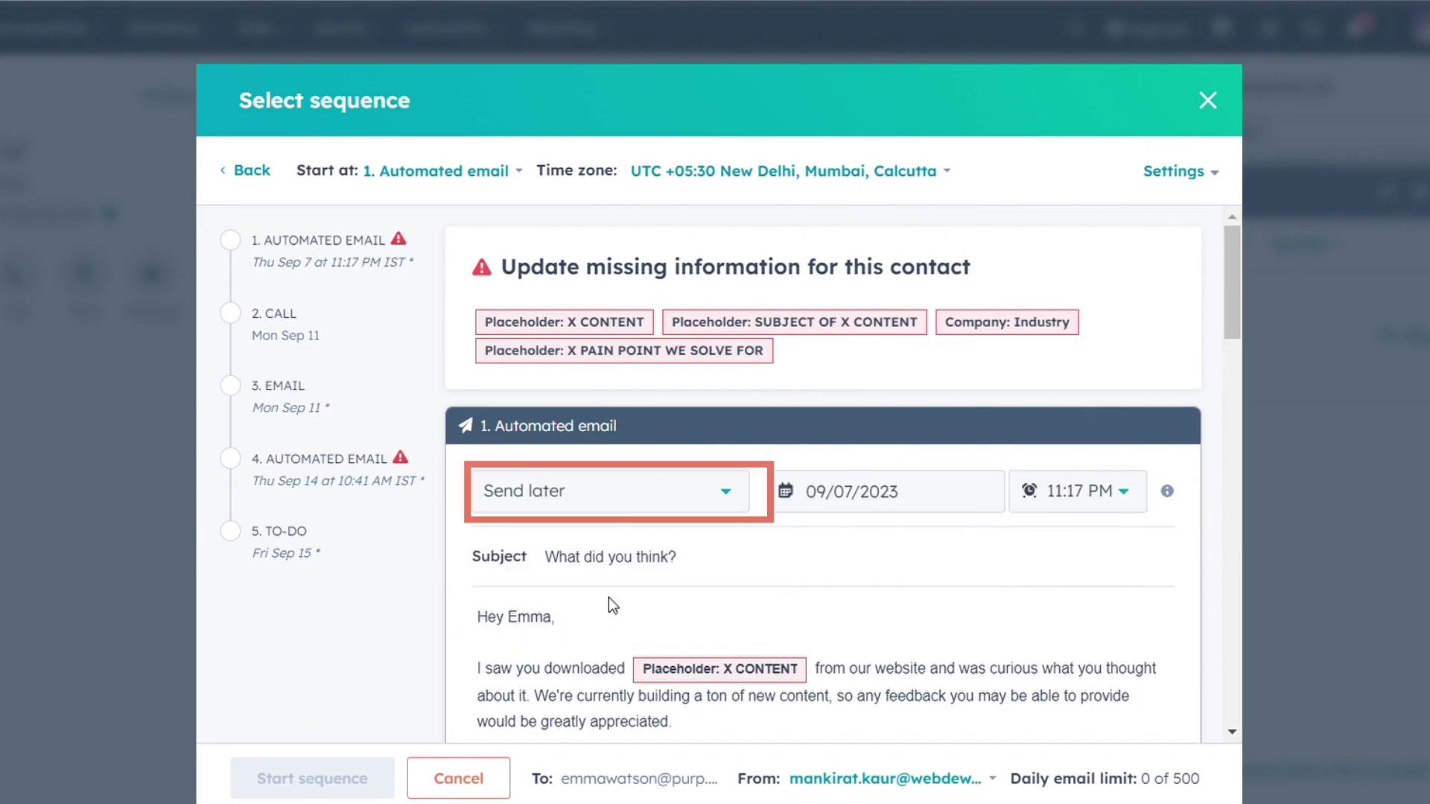
{"action": "left_click", "coordinate": [819, 493]}
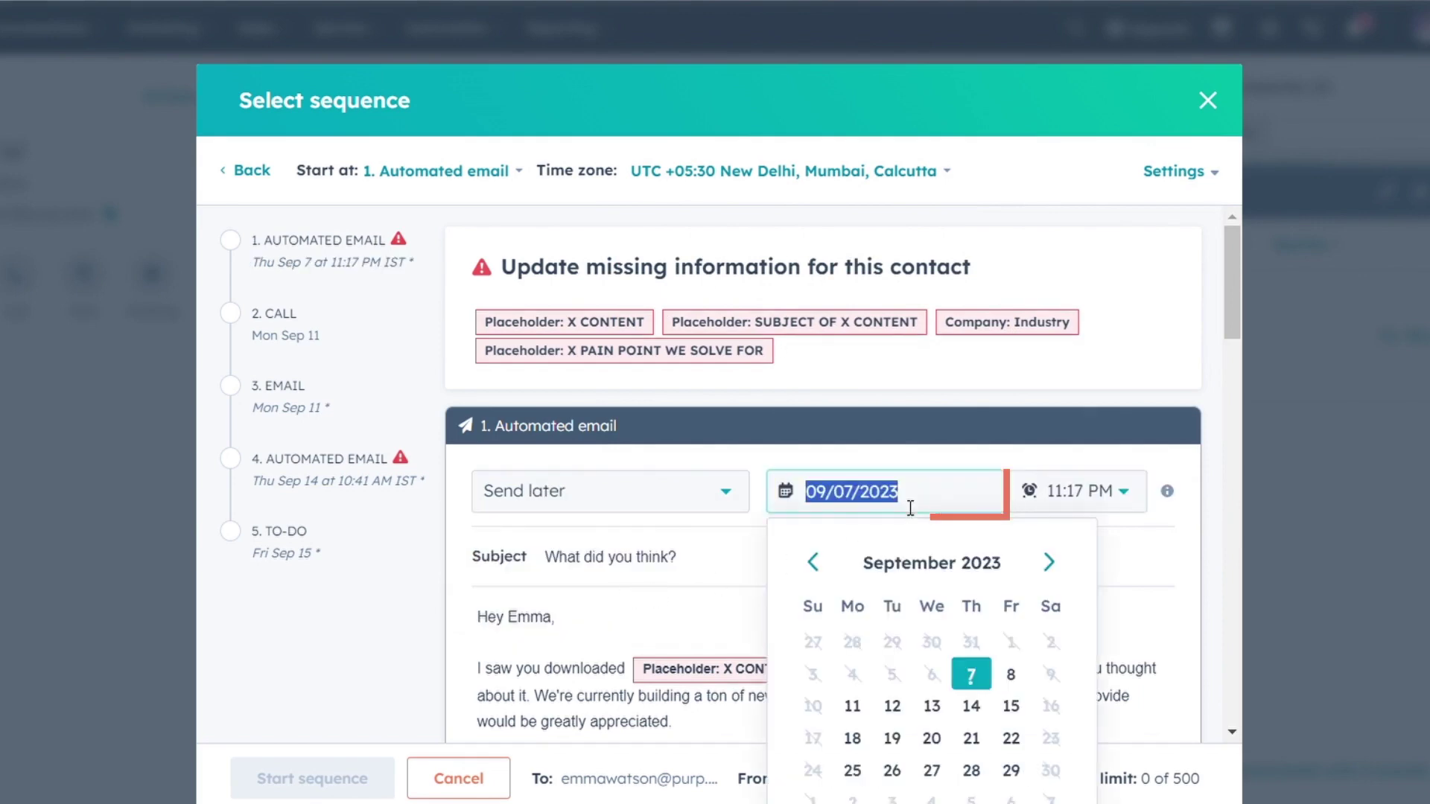
{"action": "left_click", "coordinate": [1101, 493]}
{"action": "left_click", "coordinate": [1098, 650]}
{"action": "left_click_drag", "start_coordinate": [1231, 291], "coordinate": [1238, 489]}
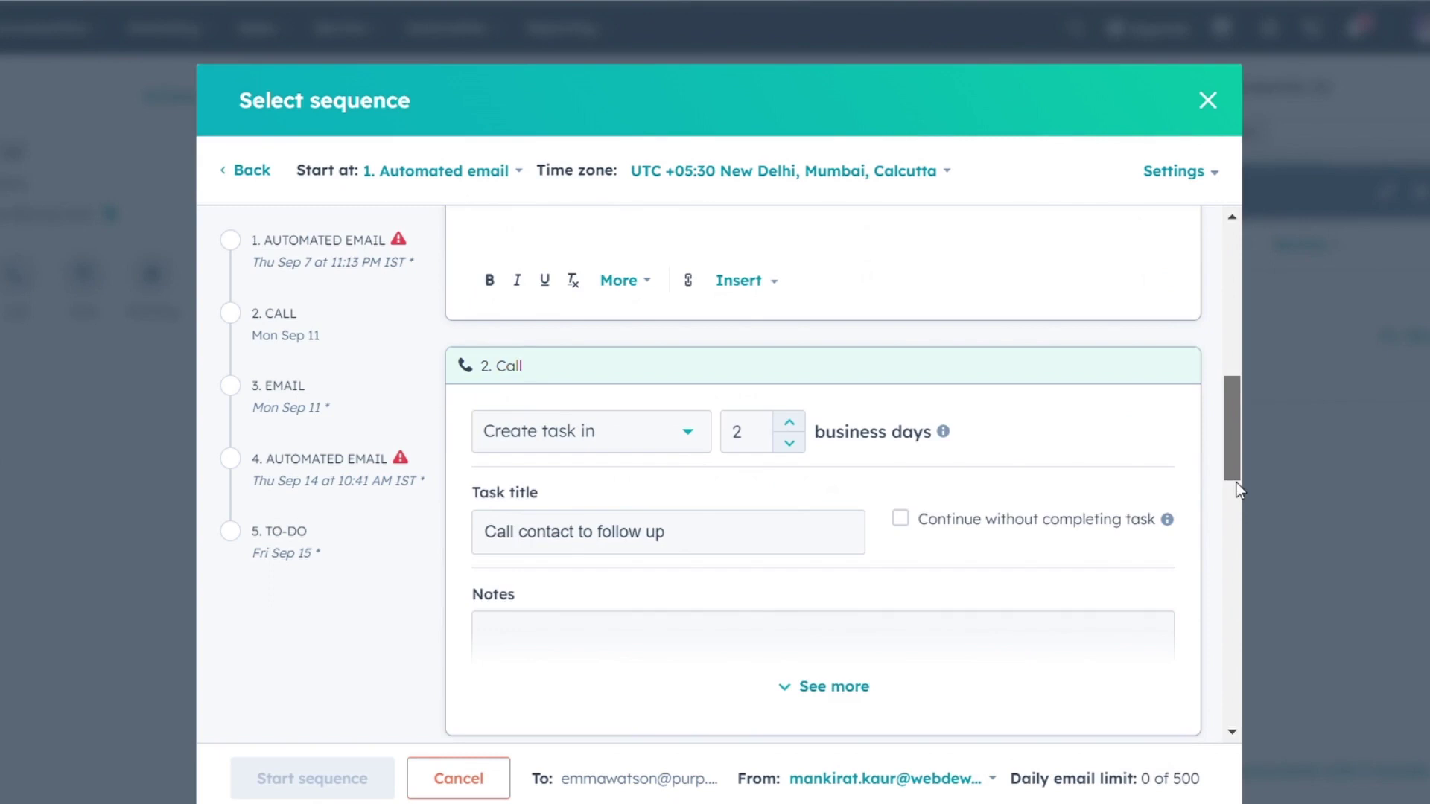
- Delay the call task to 3 business days and expand the call step's details
{"action": "left_click", "coordinate": [801, 430]}
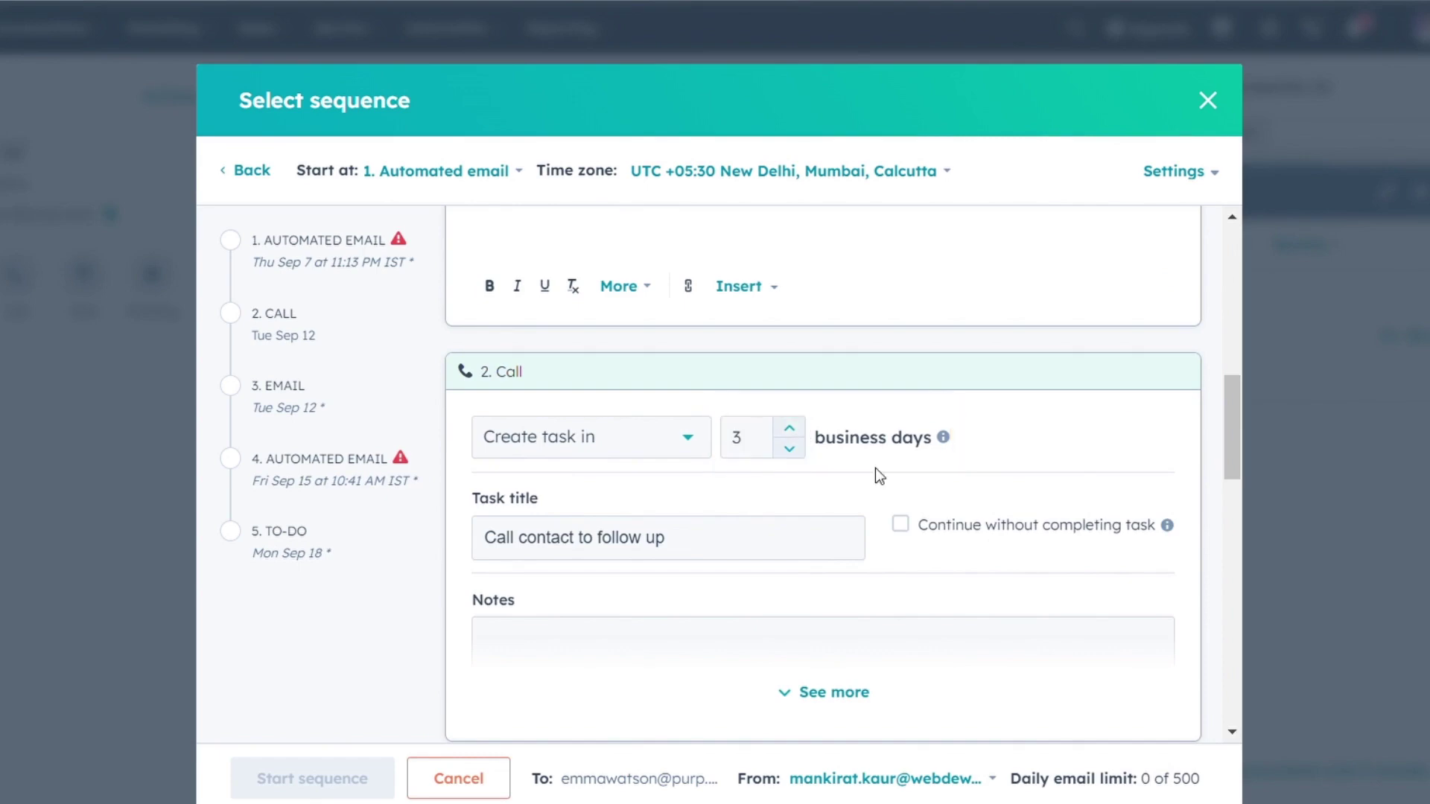
{"action": "left_click_drag", "start_coordinate": [1231, 472], "coordinate": [1235, 313]}
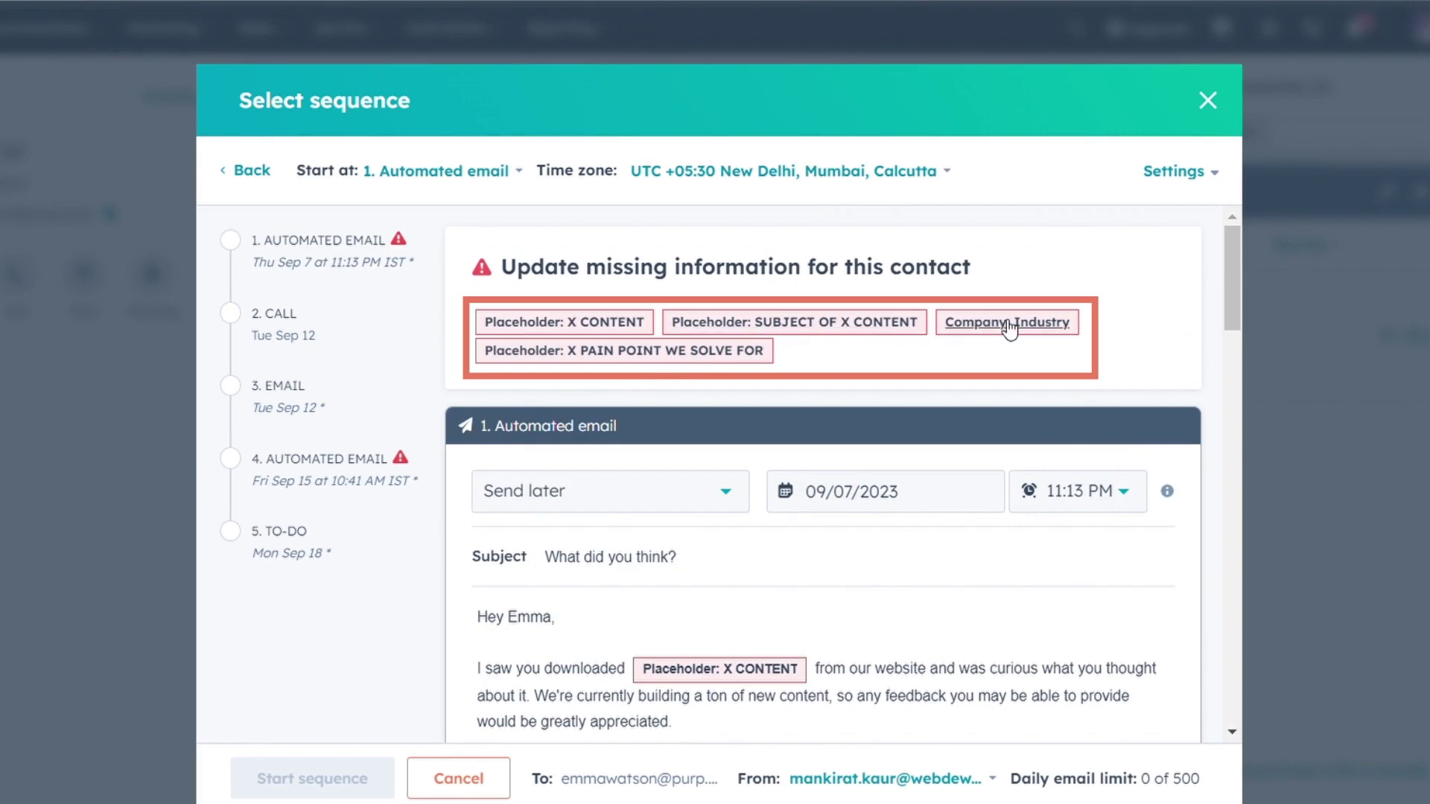
{"action": "left_click_drag", "start_coordinate": [1228, 299], "coordinate": [1259, 485]}
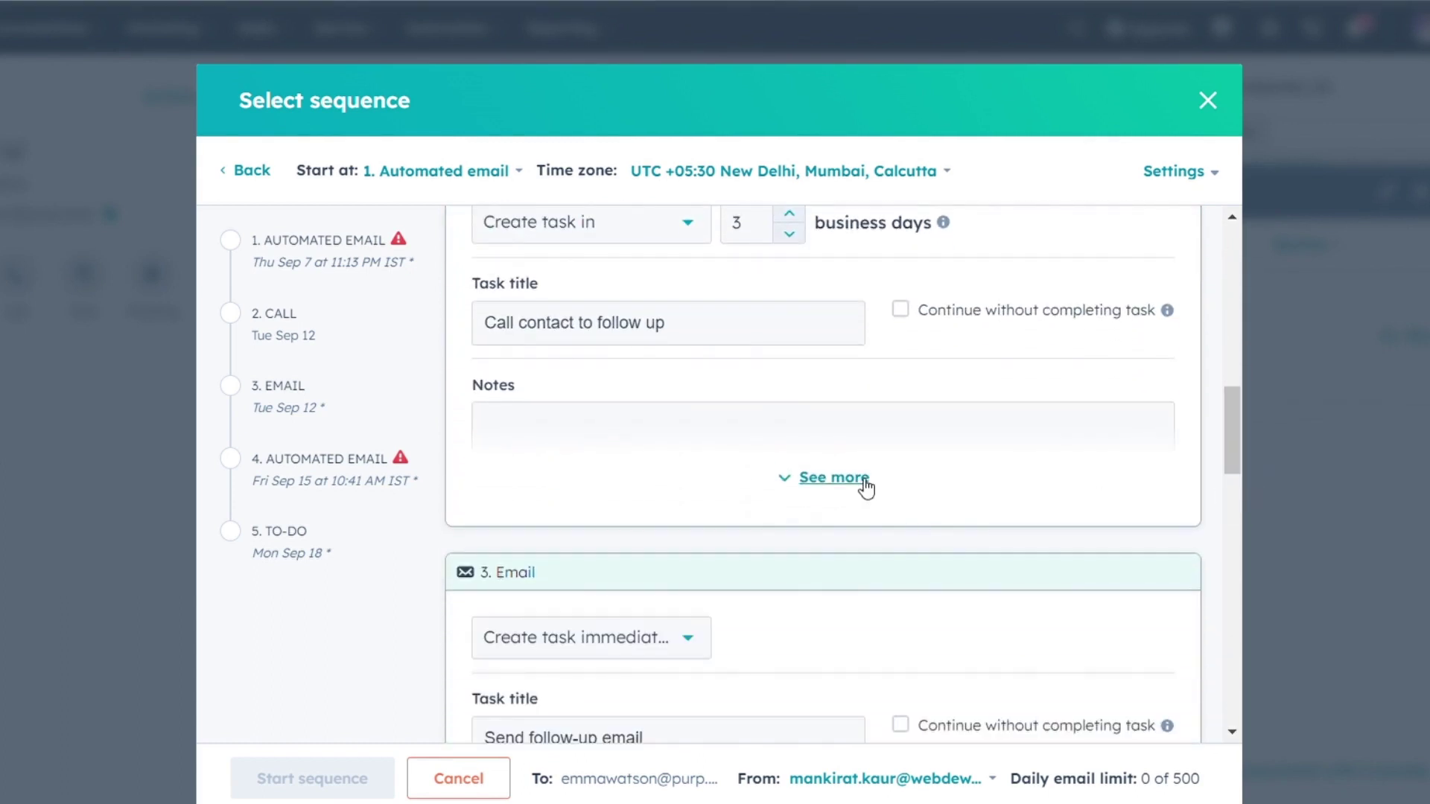
{"action": "left_click", "coordinate": [861, 484]}
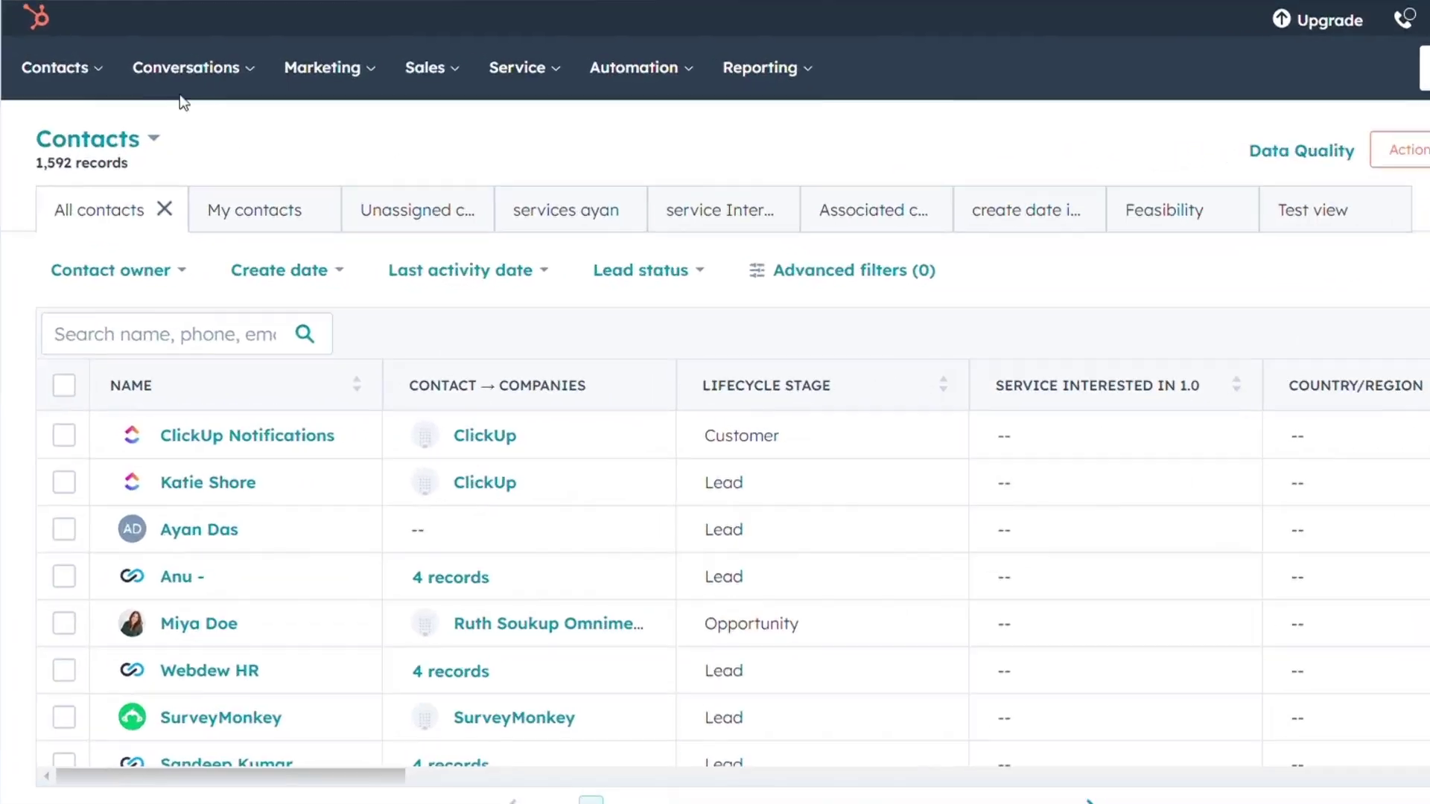
- Open the Sequence list and toggle its select-all checkbox on and off
{"action": "left_click", "coordinate": [257, 214]}
{"action": "left_click", "coordinate": [90, 469]}
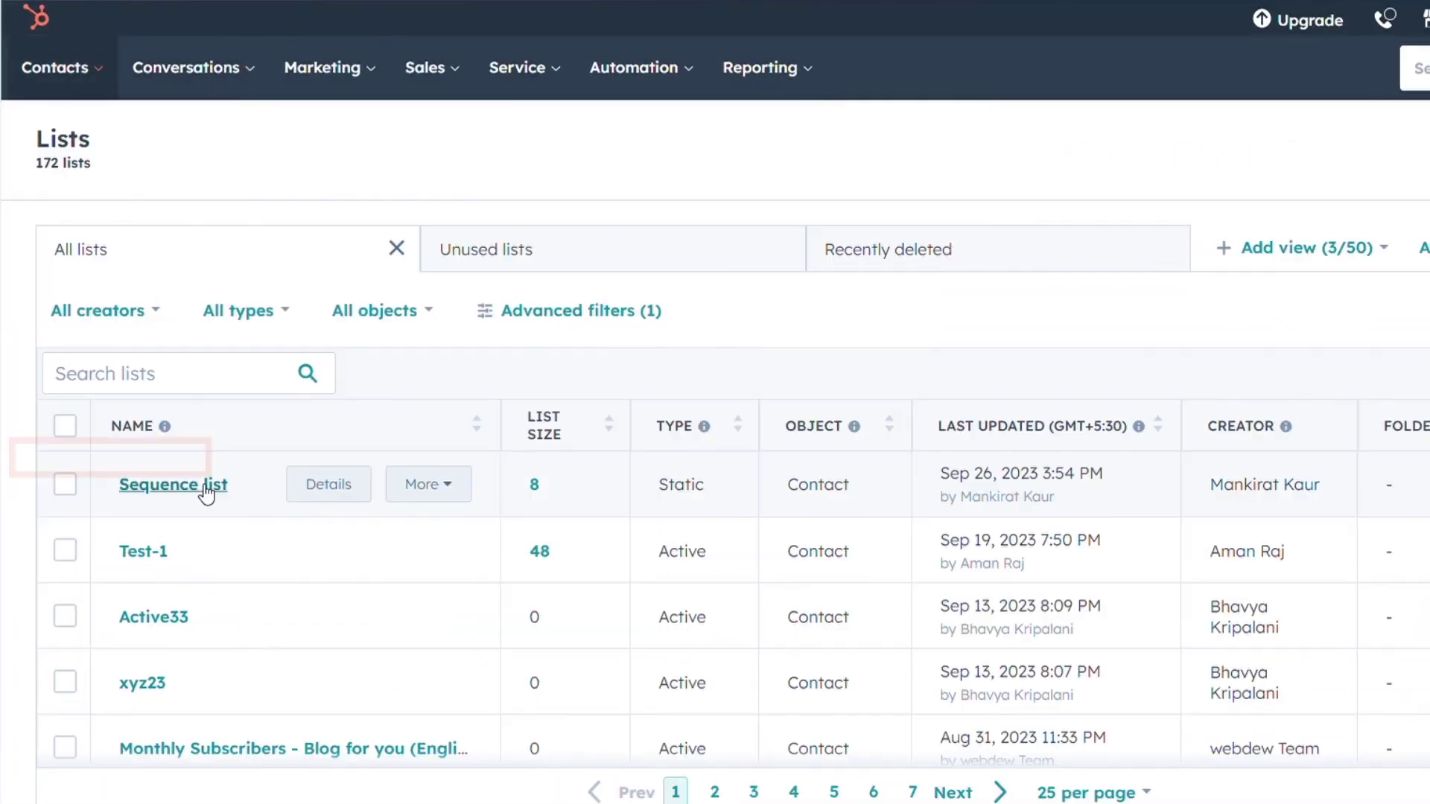
{"action": "left_click", "coordinate": [206, 486]}
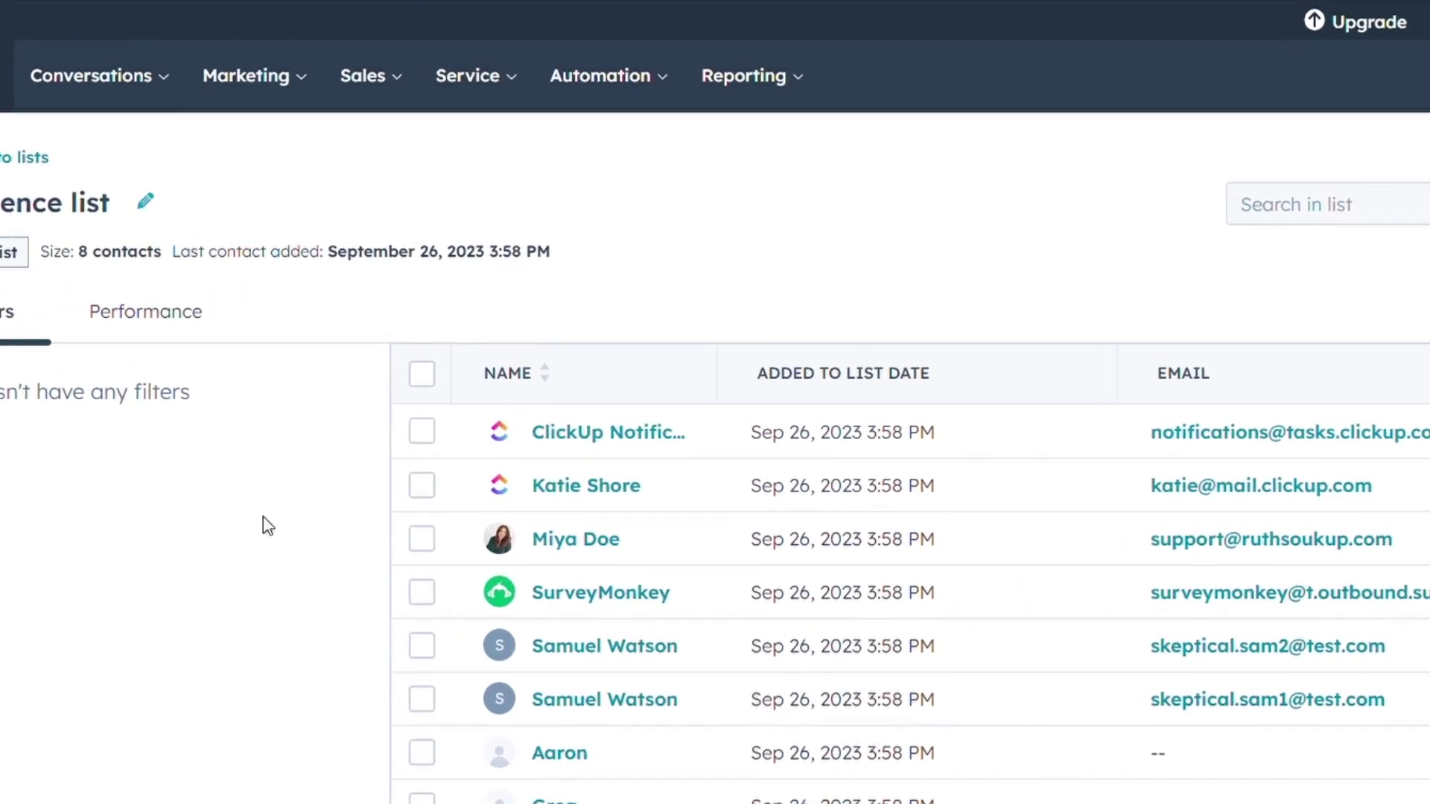
{"action": "left_click", "coordinate": [423, 375]}
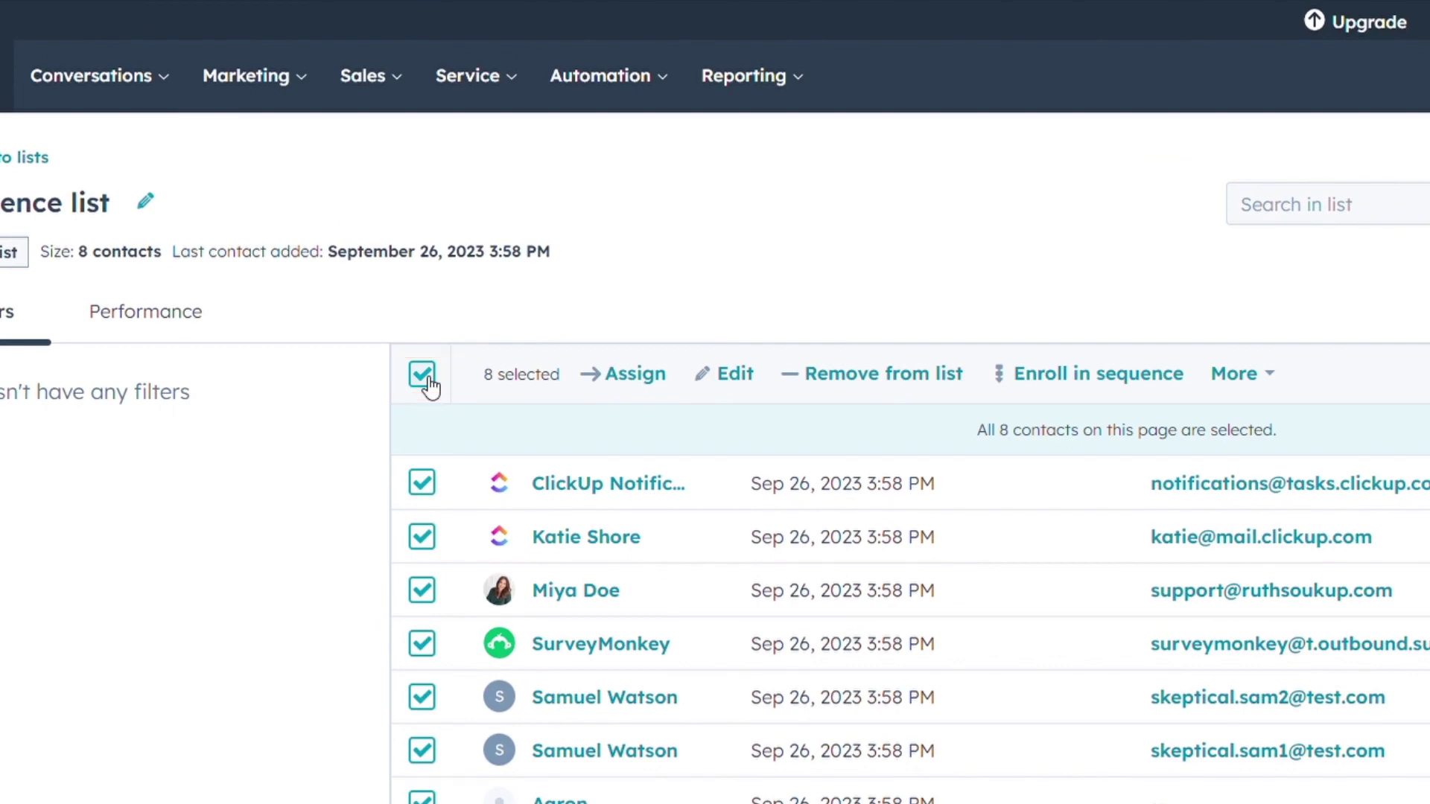
{"action": "left_click", "coordinate": [422, 375]}
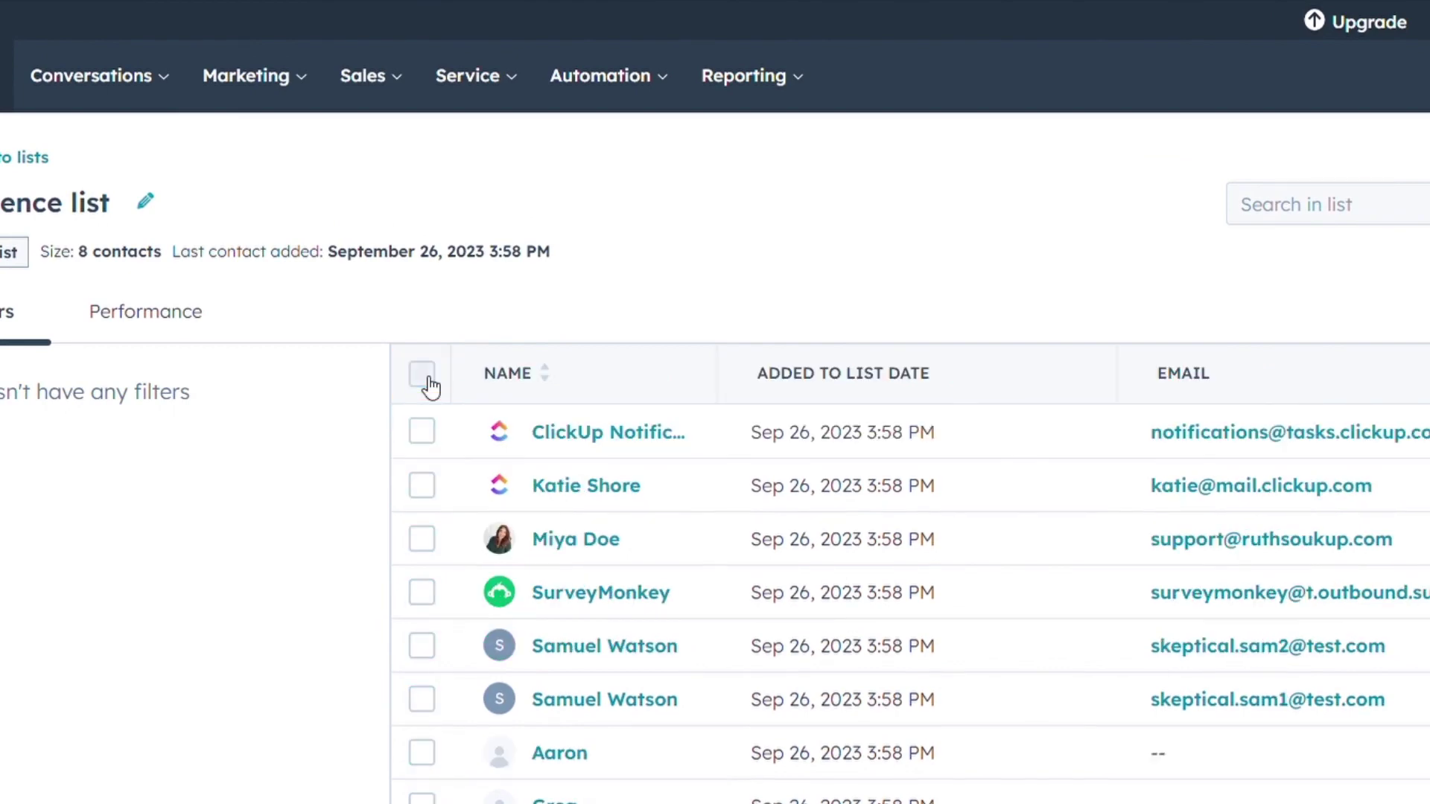
- Tick the first four contacts, from ClickUp Notifications to SurveyMonkey
{"action": "left_click", "coordinate": [420, 440]}
{"action": "left_click", "coordinate": [421, 488]}
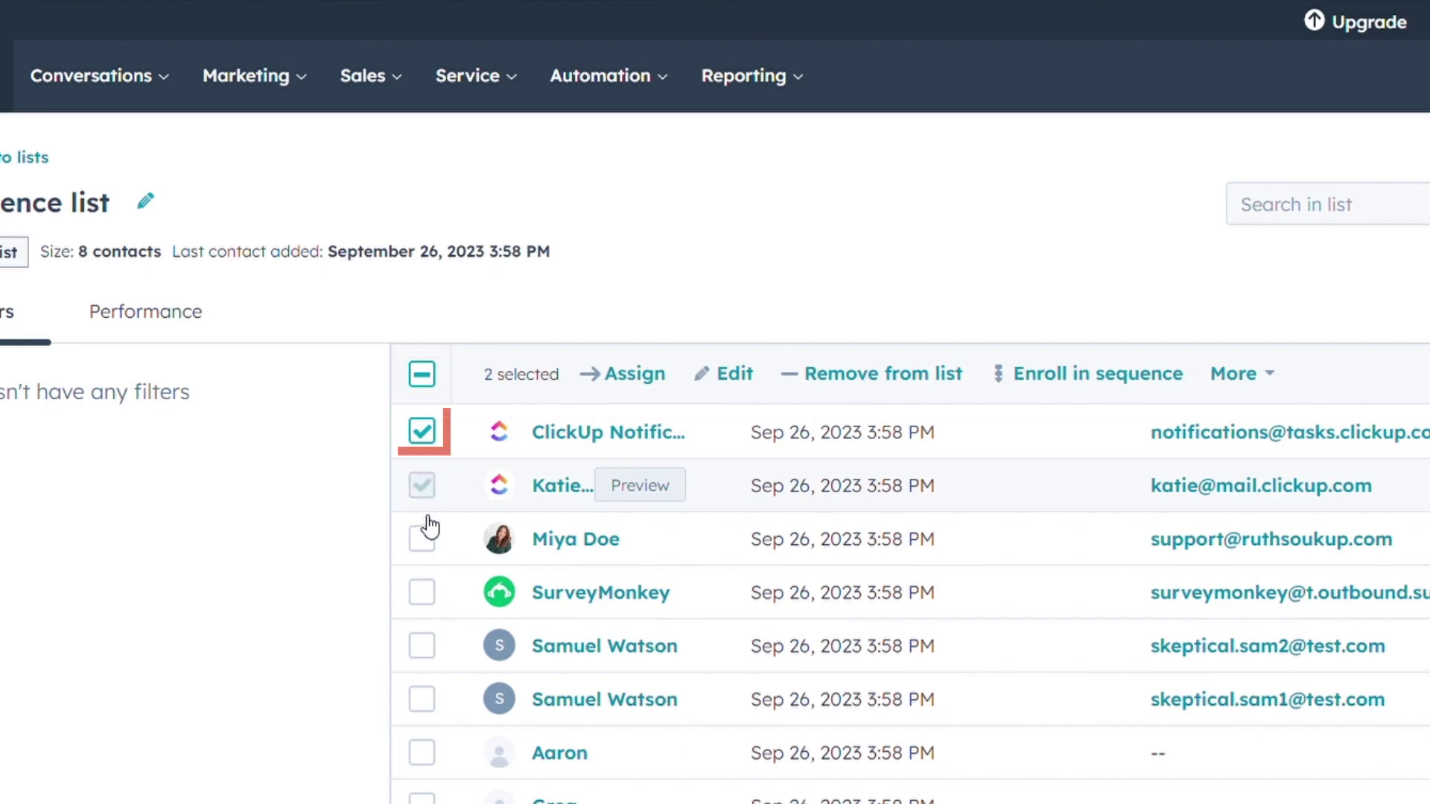
{"action": "left_click", "coordinate": [422, 540]}
{"action": "left_click", "coordinate": [422, 593]}
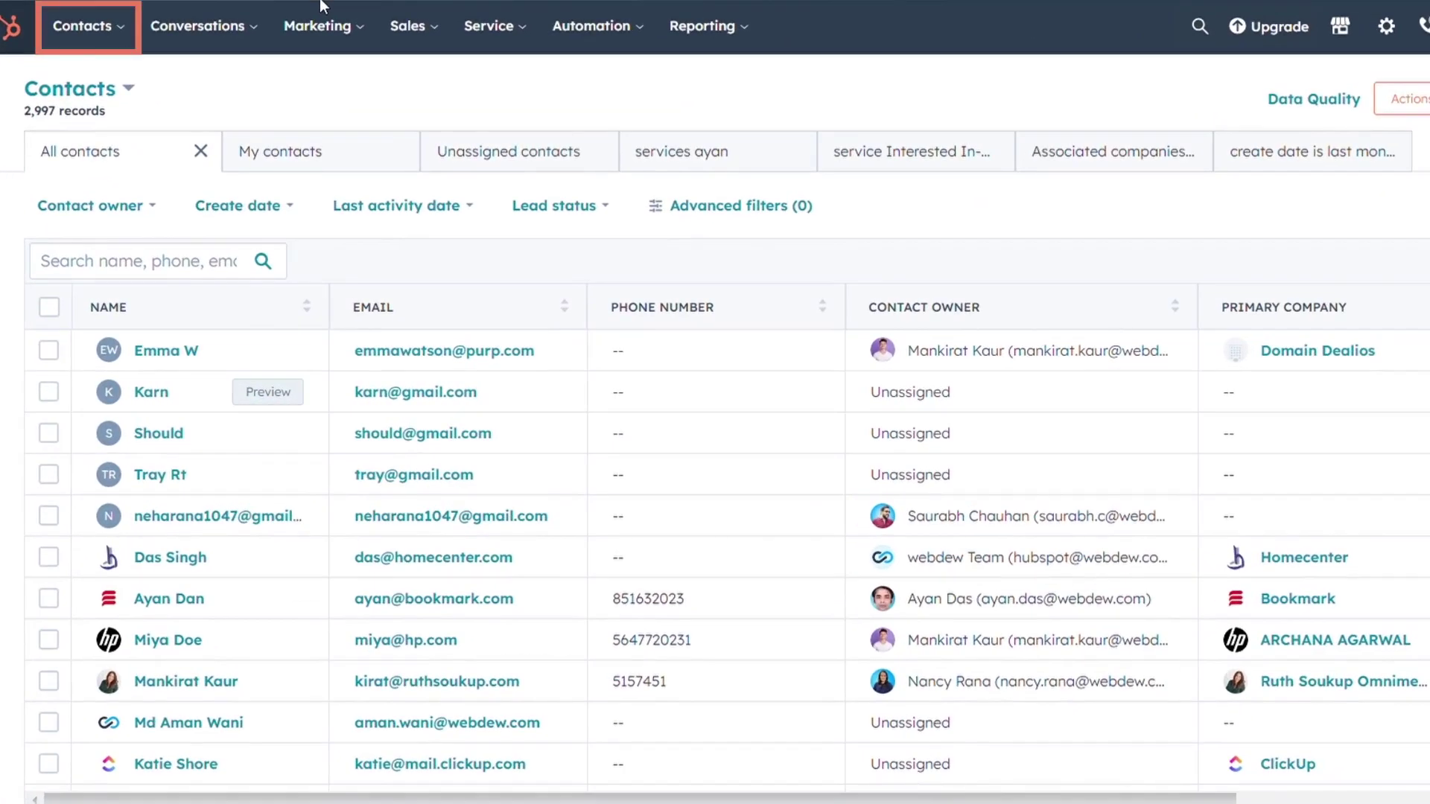
{"action": "left_click", "coordinate": [49, 350]}
{"action": "left_click", "coordinate": [54, 393]}
{"action": "left_click", "coordinate": [49, 435]}
{"action": "left_click", "coordinate": [52, 477]}
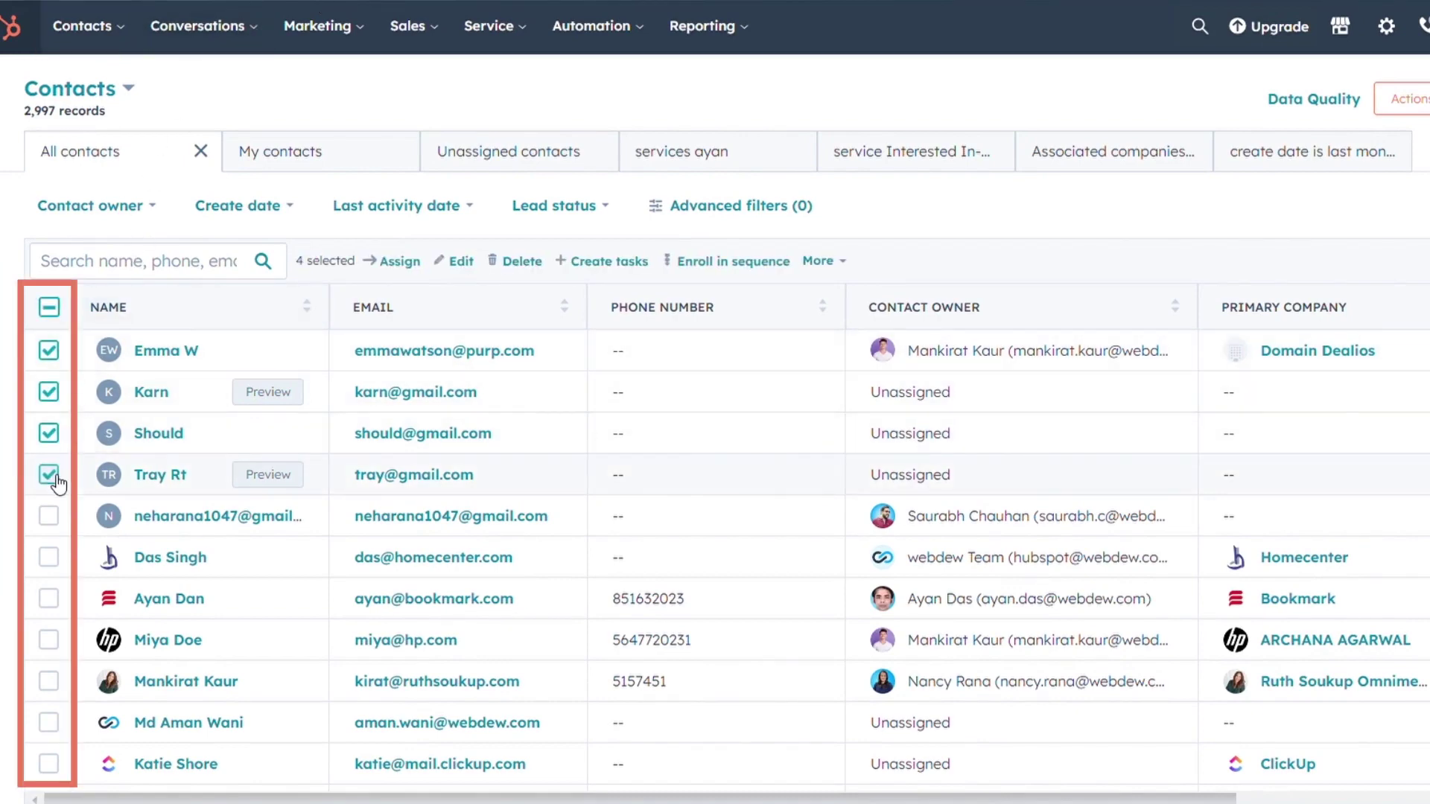